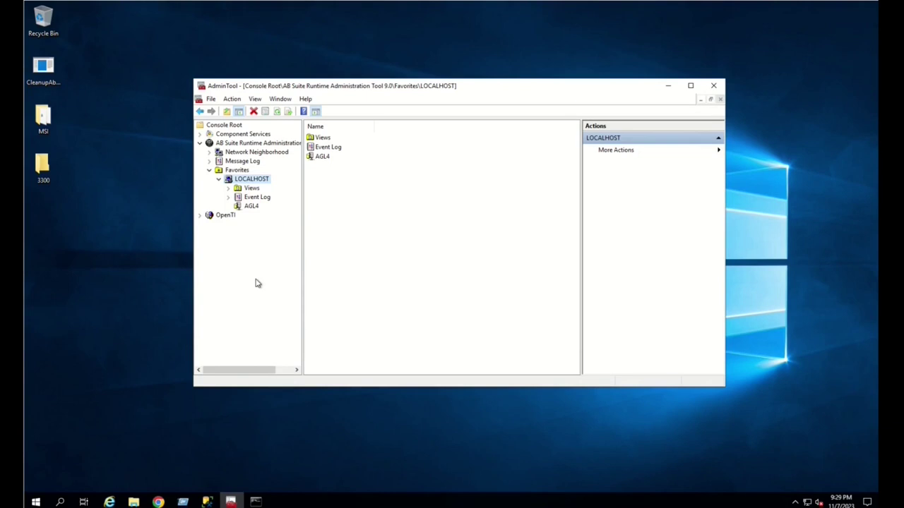
- Select the LOCALHOST server under Favorites
left_click(251, 178)
- Accept LOCALHOST's machine ID settings with Auto Generate Machine ID left on
right_click(250, 179)
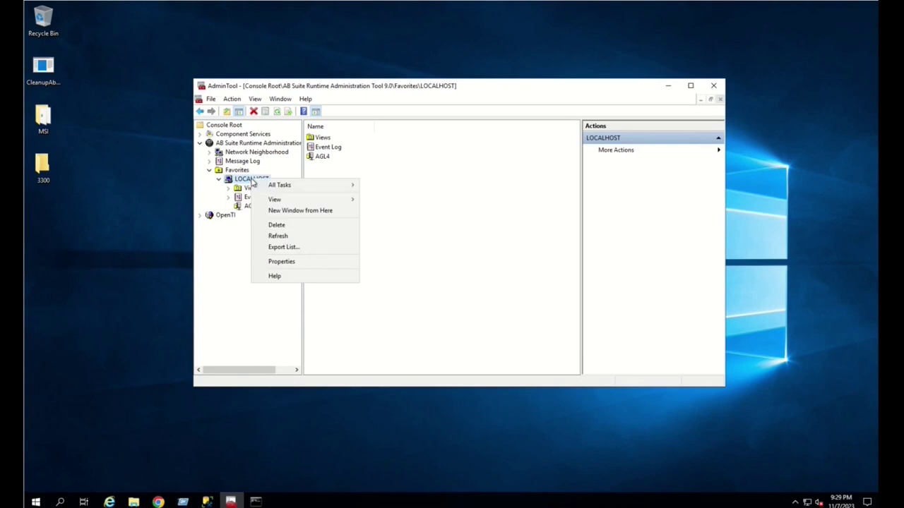
mouse_move(304, 186)
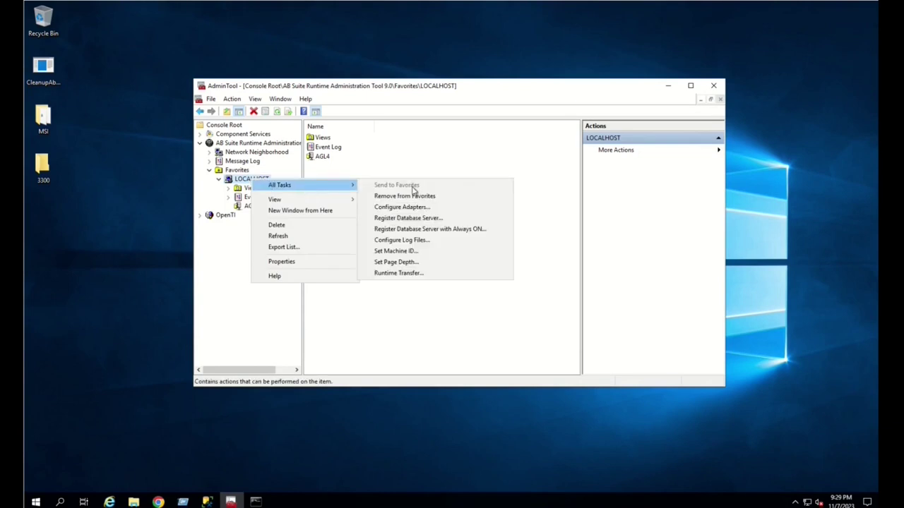
left_click(407, 252)
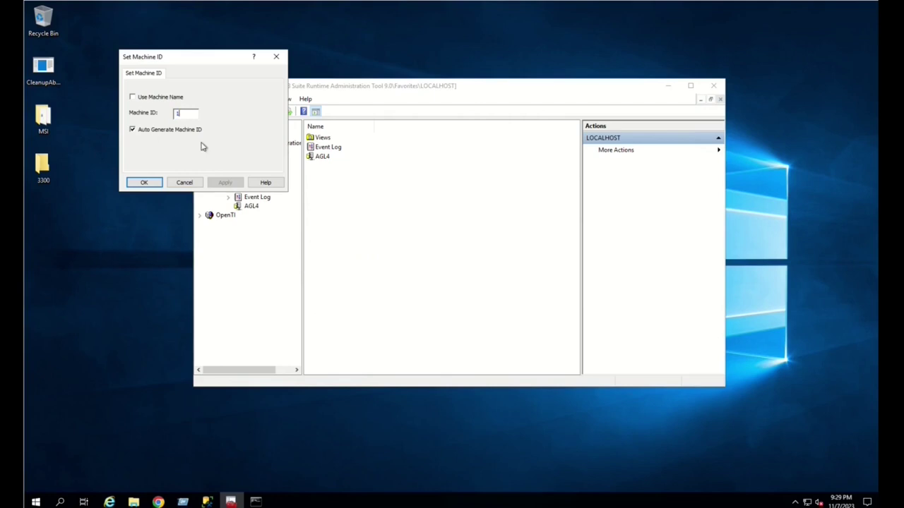
left_click(145, 182)
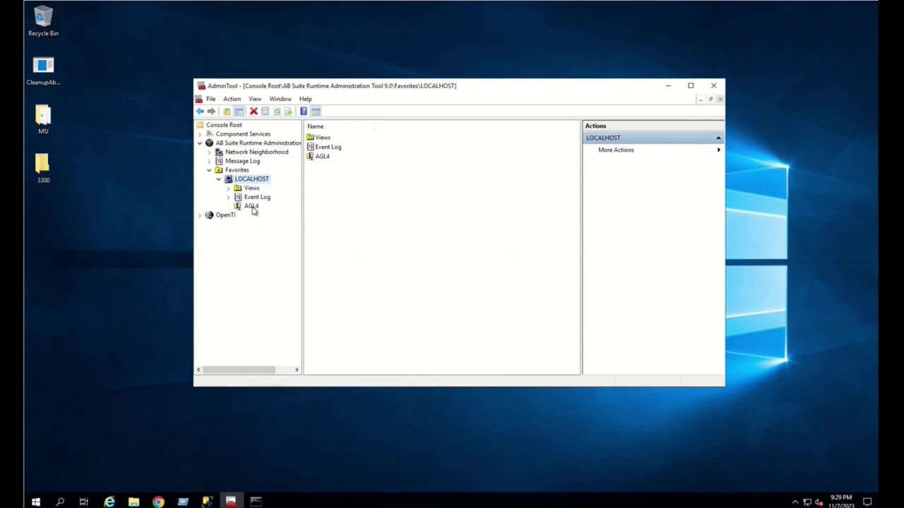
left_click(252, 206)
- Create a database named MKSampleDB on the AGL4 server and select it
right_click(252, 207)
mouse_move(317, 215)
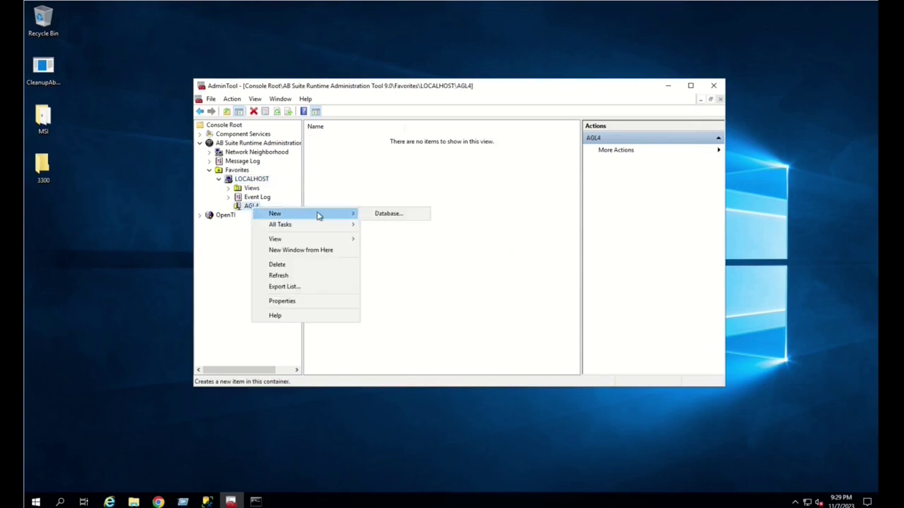
left_click(407, 216)
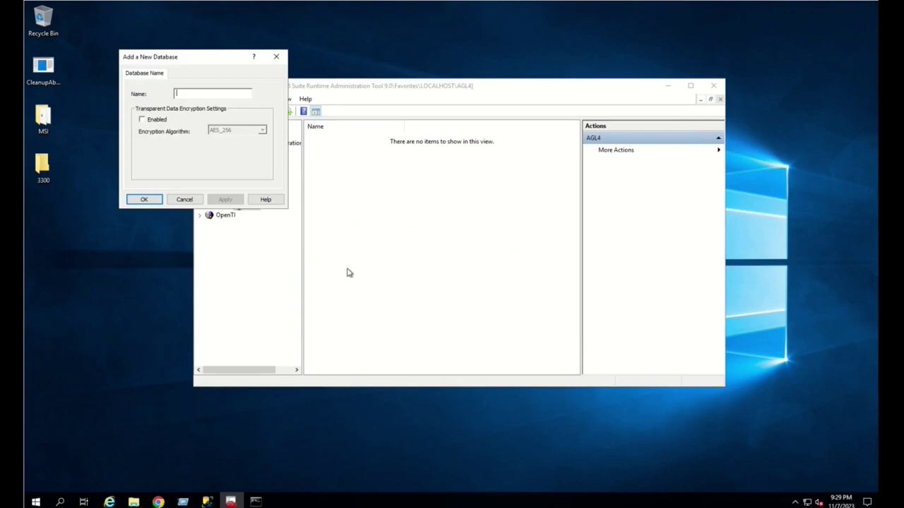
type("MKSampleDB")
key("Return")
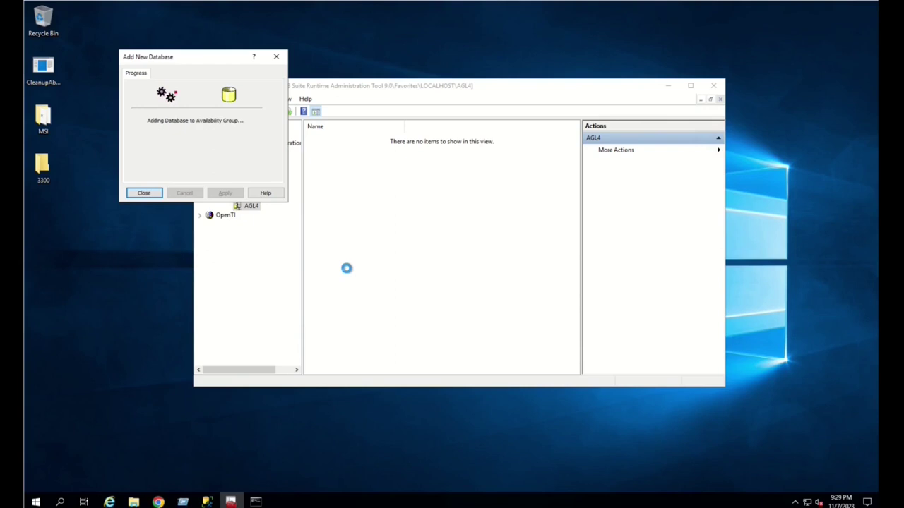
left_click(144, 193)
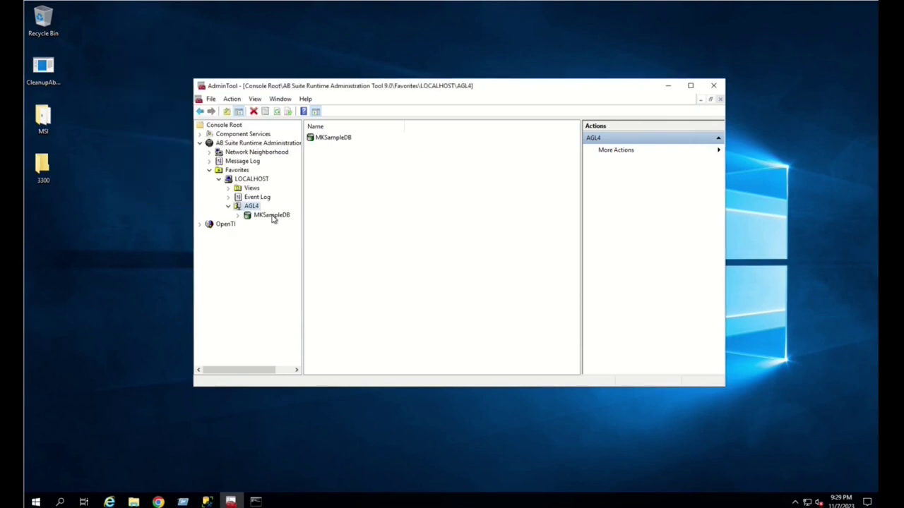
left_click(273, 216)
- Tick Enable HA in MKSampleDB's high availability parameters and apply it
right_click(274, 216)
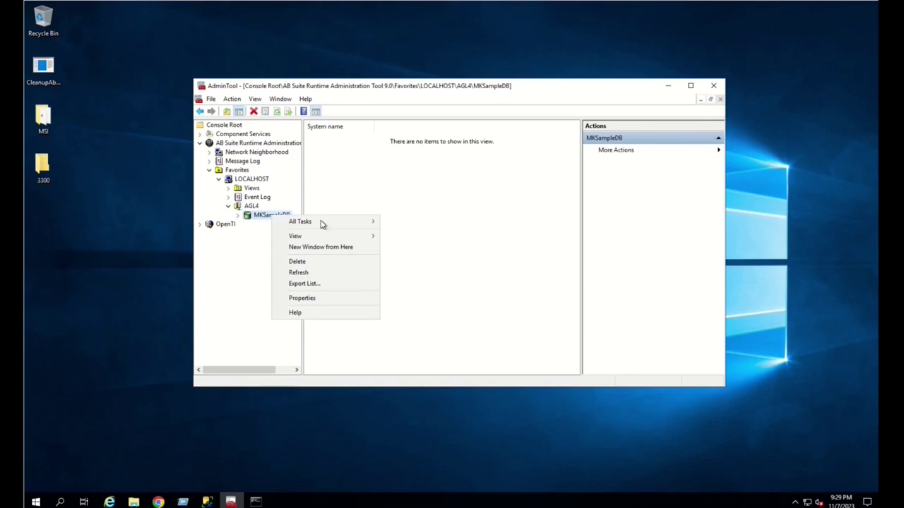
mouse_move(350, 225)
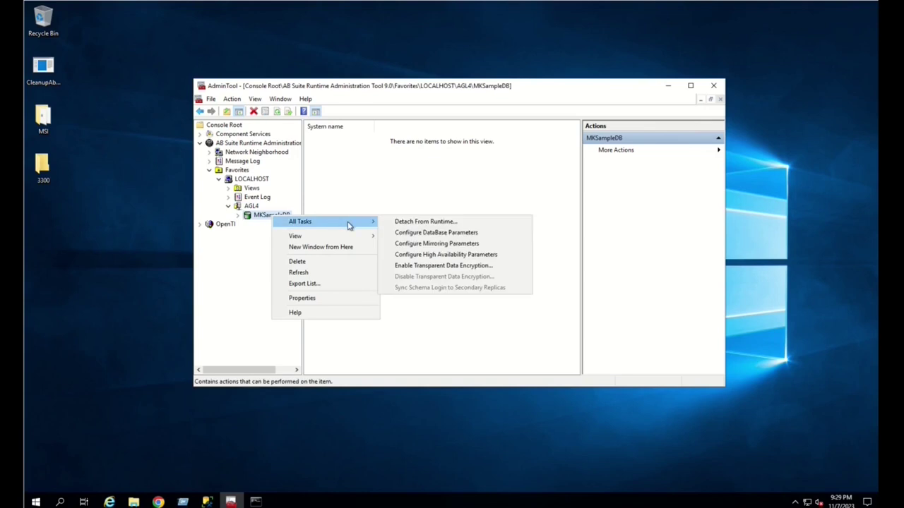
left_click(458, 256)
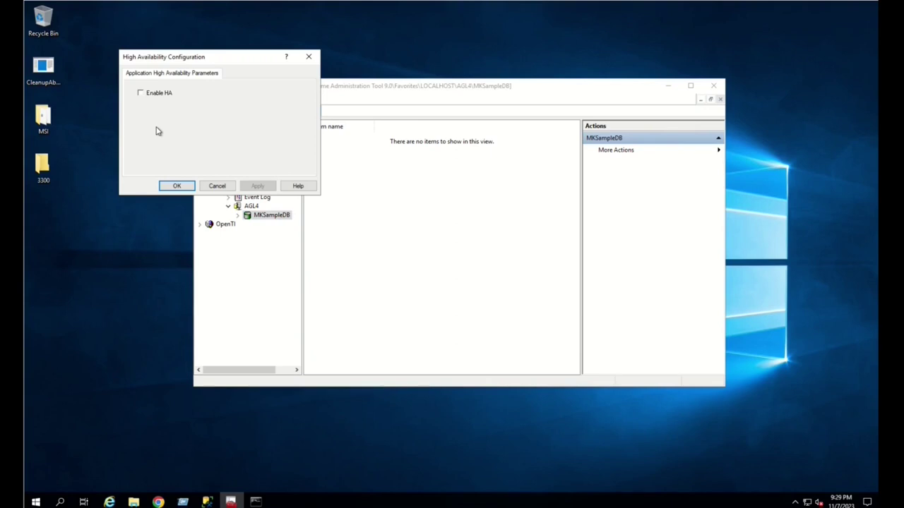
left_click(142, 94)
left_click(254, 187)
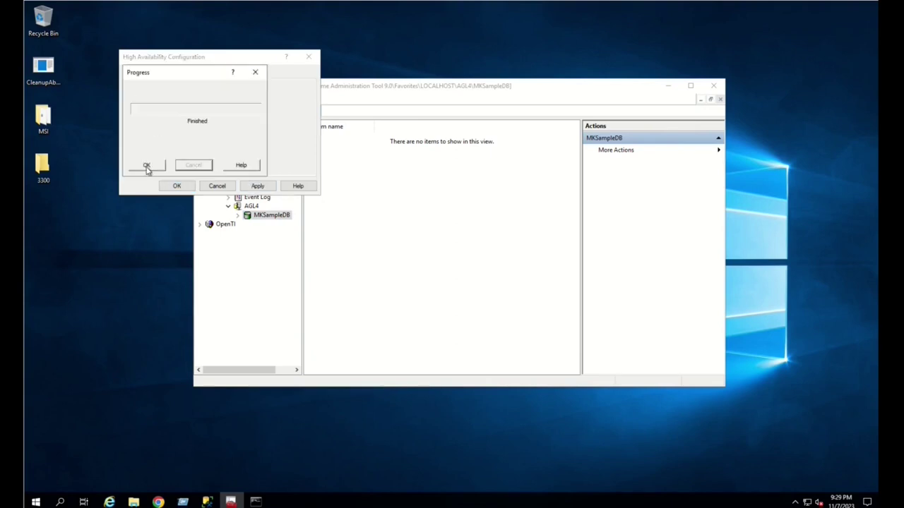
left_click(171, 188)
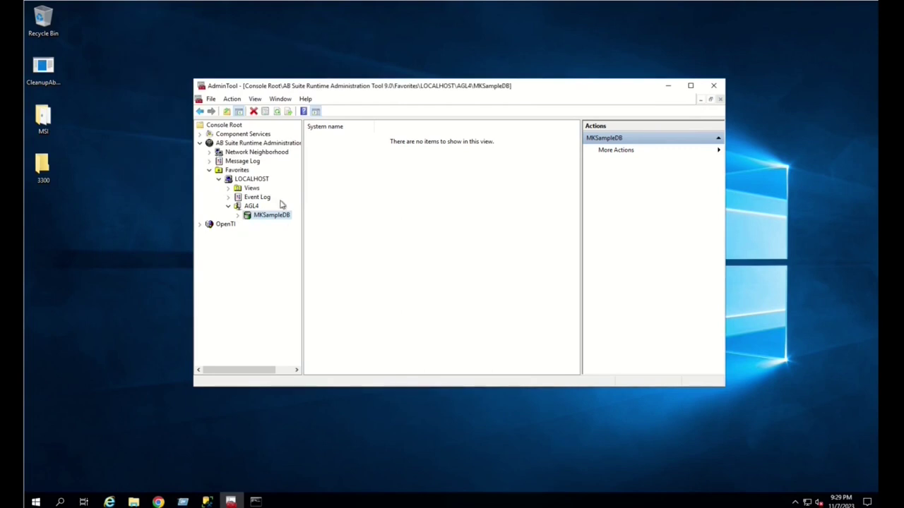
- Start a LOCALHOST Runtime Transfer using a Custom Packaged System from the Desktop MSI folder
left_click(258, 180)
right_click(259, 182)
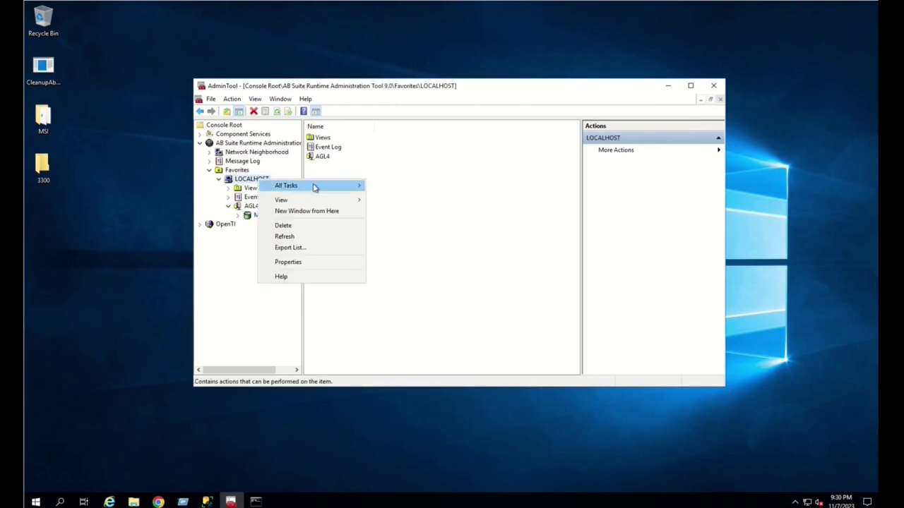
mouse_move(316, 187)
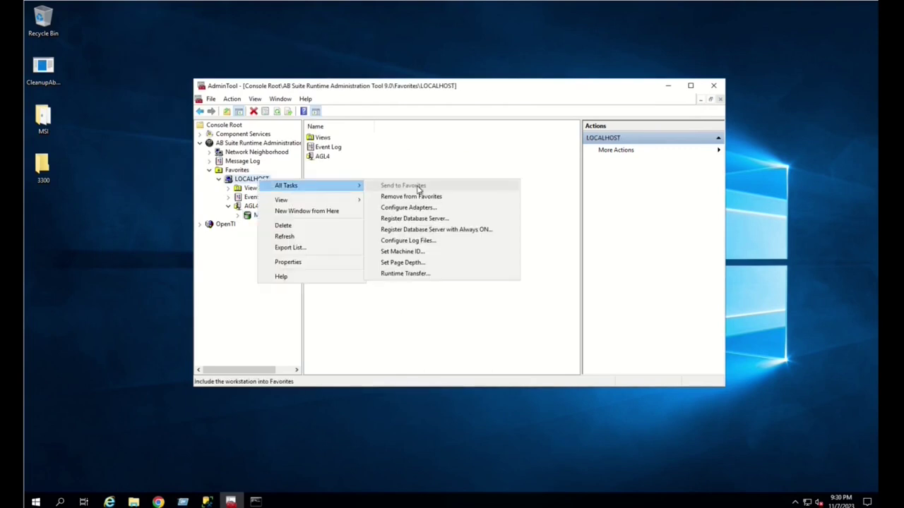
left_click(426, 275)
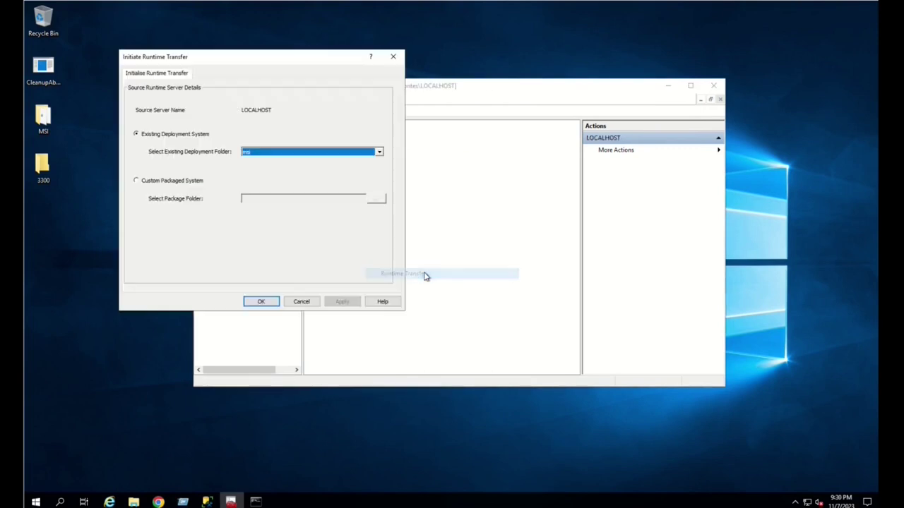
left_click(154, 182)
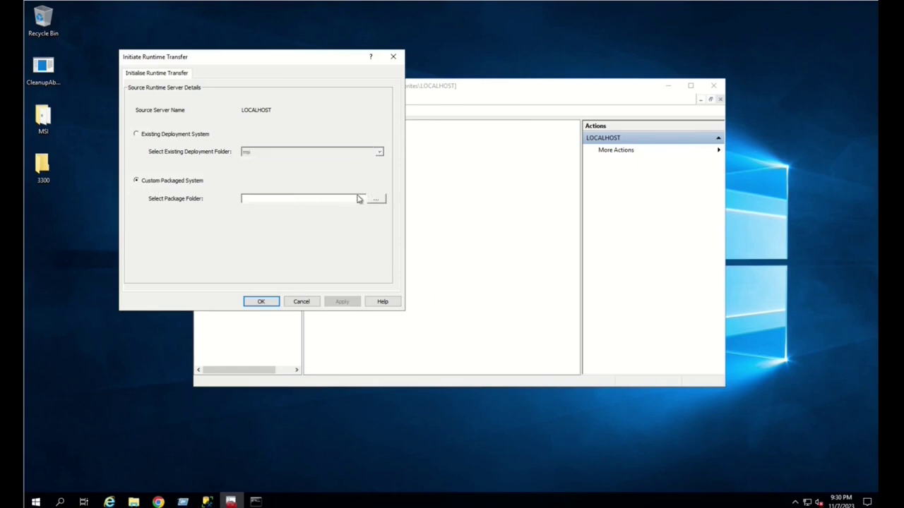
left_click(378, 202)
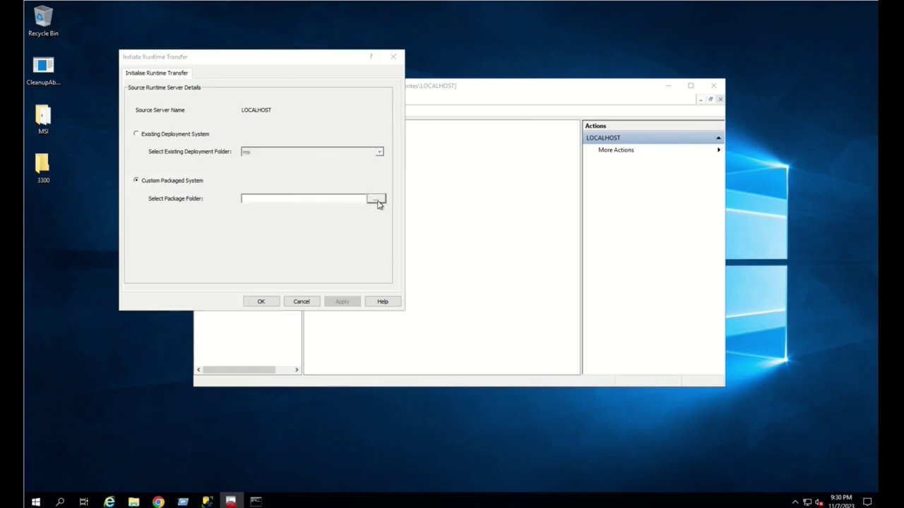
left_click(243, 134)
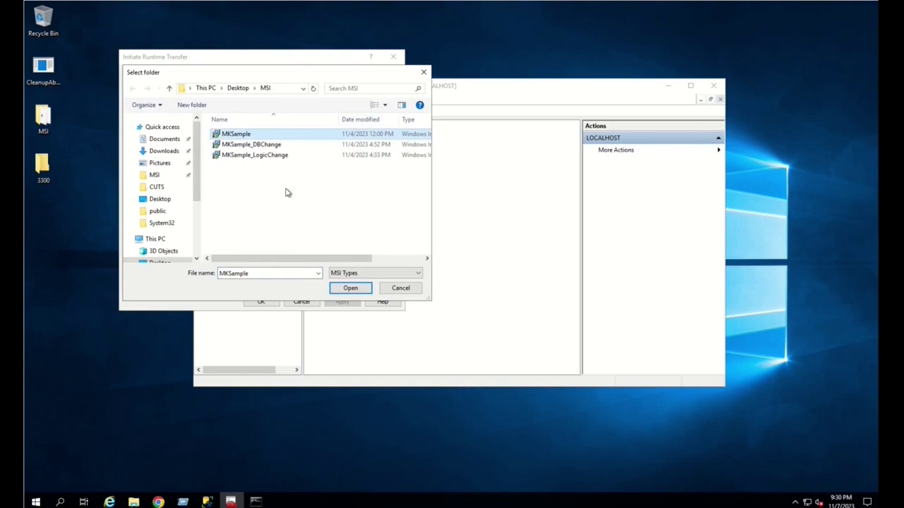
left_click(348, 288)
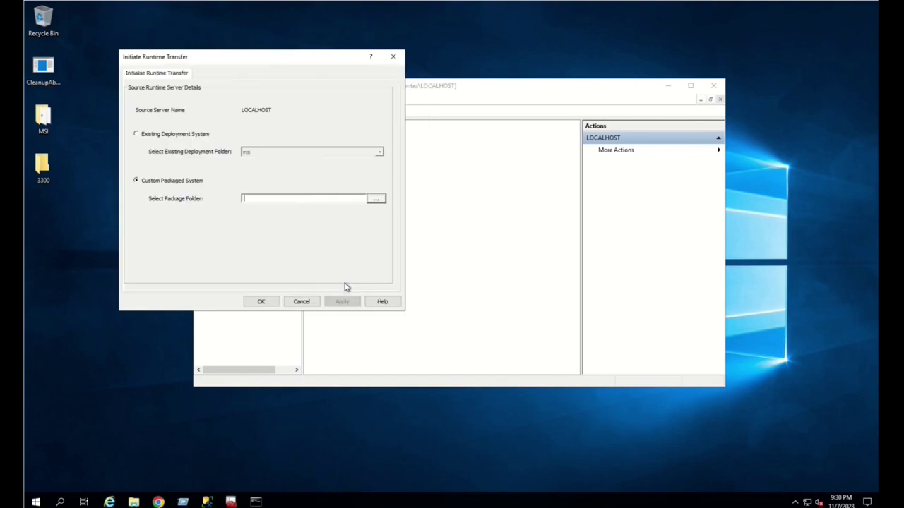
- Add only MKSample.msi to the packages to deploy
left_click(269, 304)
left_click(154, 119)
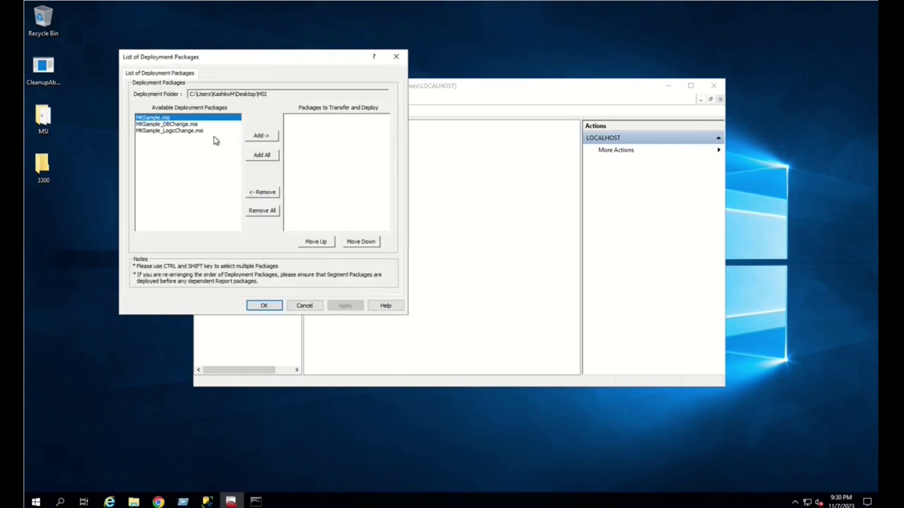
left_click(259, 138)
left_click(264, 305)
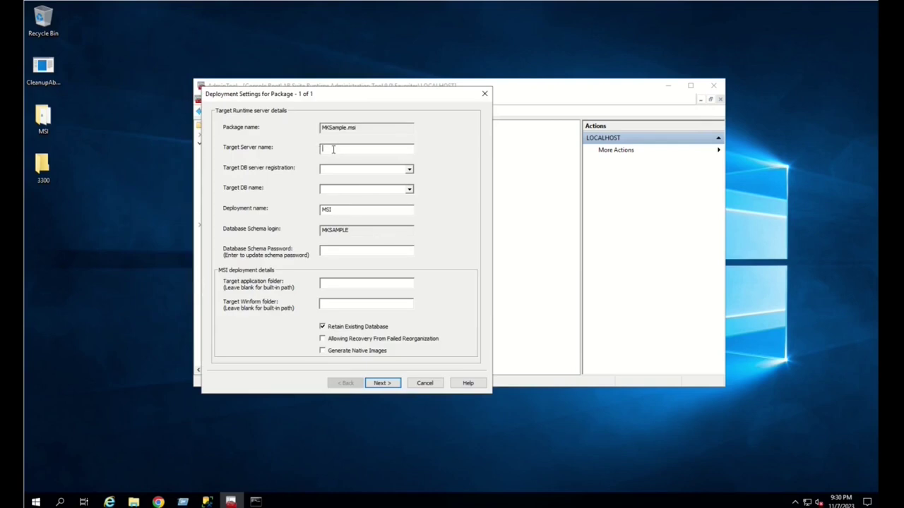
- Target localhost, database server AGL4 and database MKSampleDB, and enter the schema password
type("localhost")
left_click(409, 171)
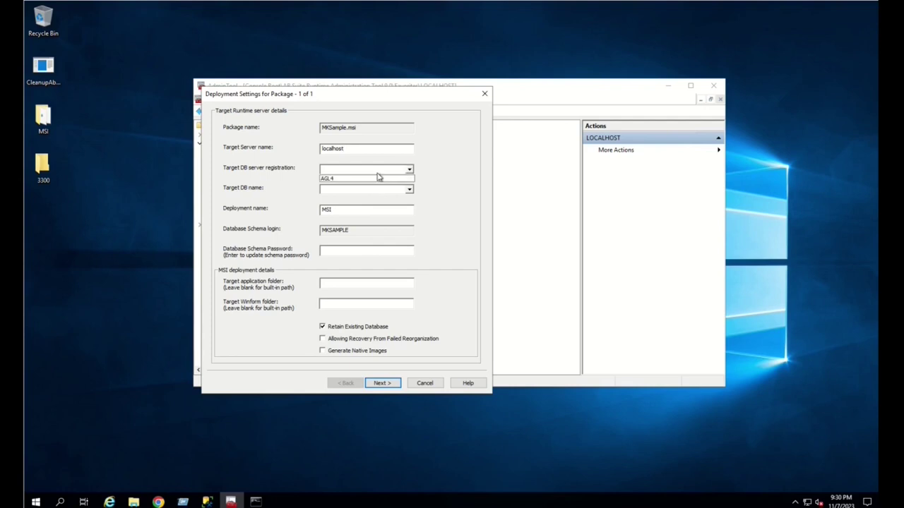
left_click(369, 178)
left_click(409, 190)
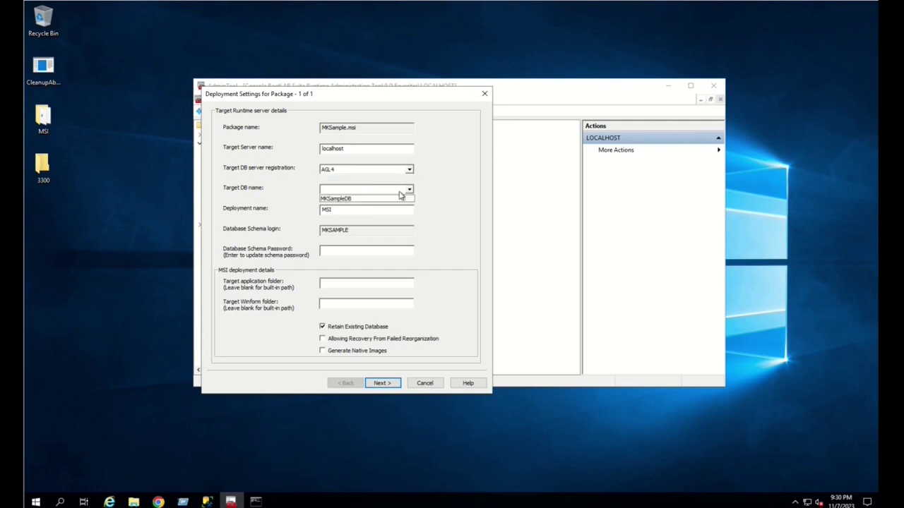
left_click(363, 200)
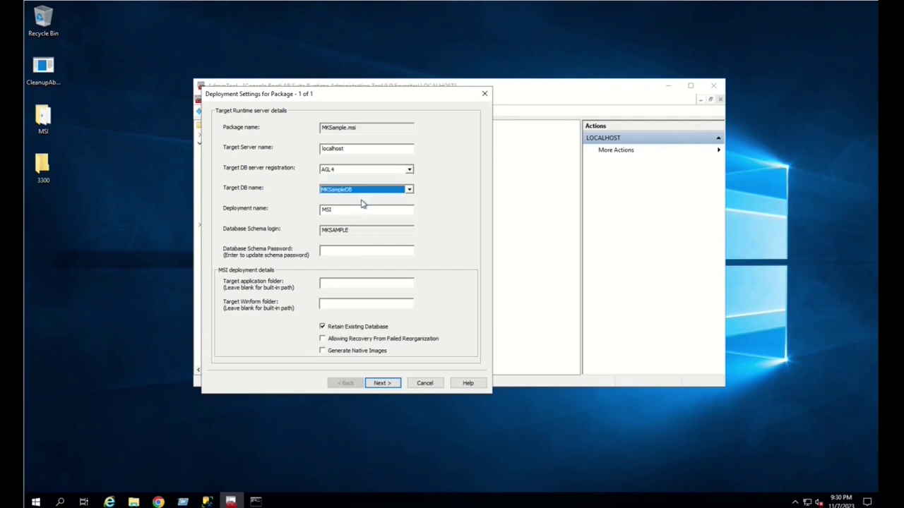
left_click(328, 250)
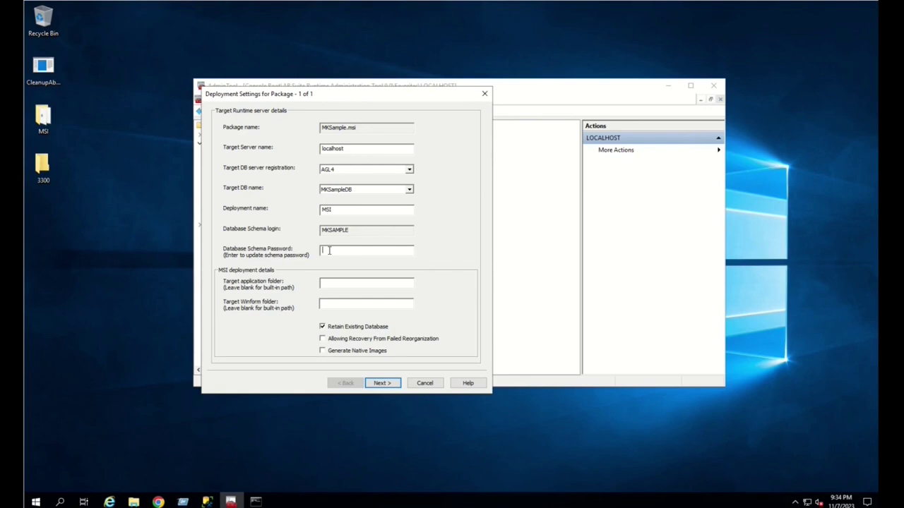
type("************")
- Enter the application user credentials, deploy the package, and dismiss the completion report
left_click(384, 385)
left_click(382, 273)
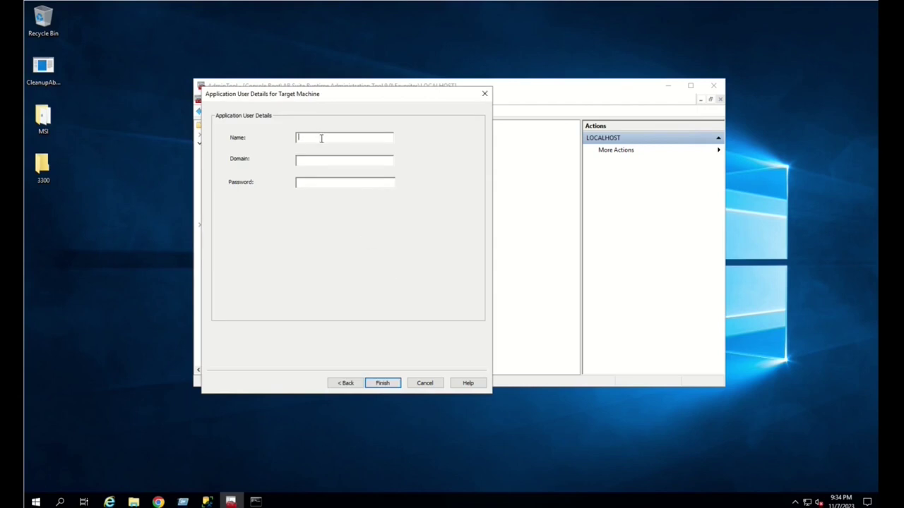
type("dr9appusereu******************")
key("Return")
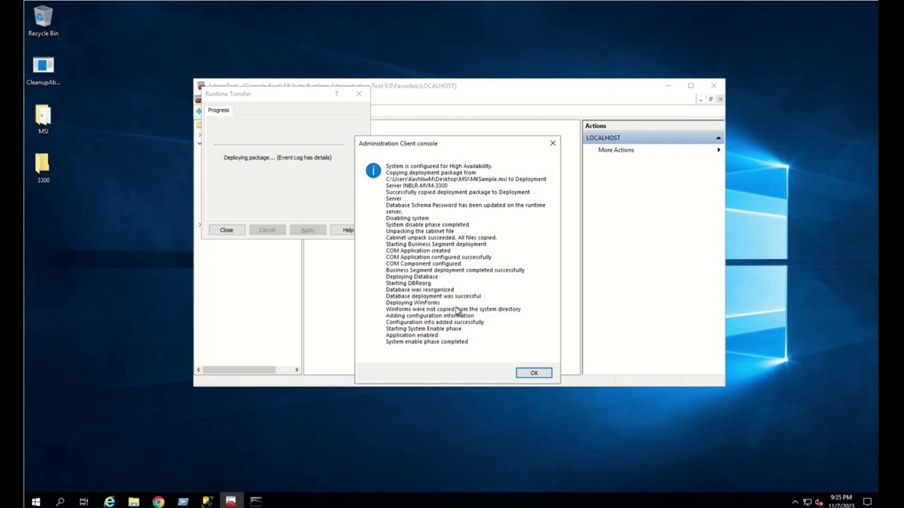
left_click(535, 375)
left_click(226, 233)
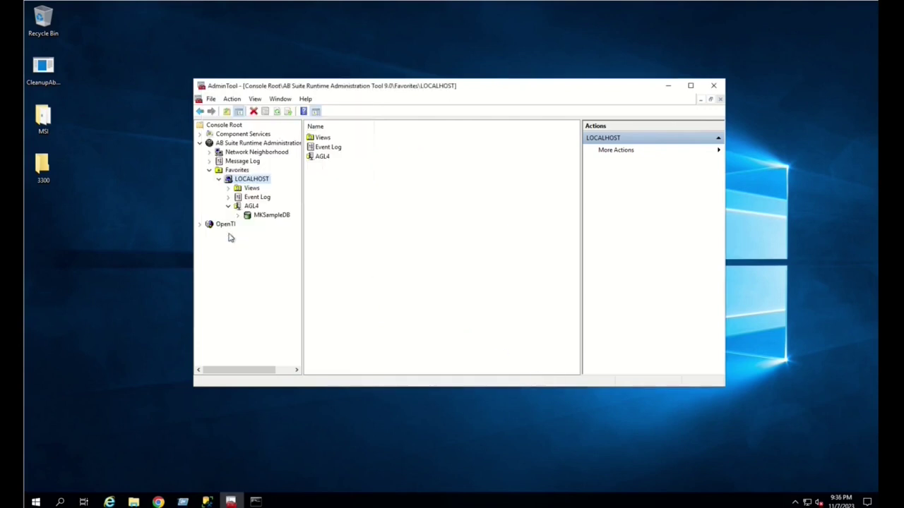
- Refresh MKSampleDB to show the MKSample system and its reports, then switch to SSMS
left_click(267, 215)
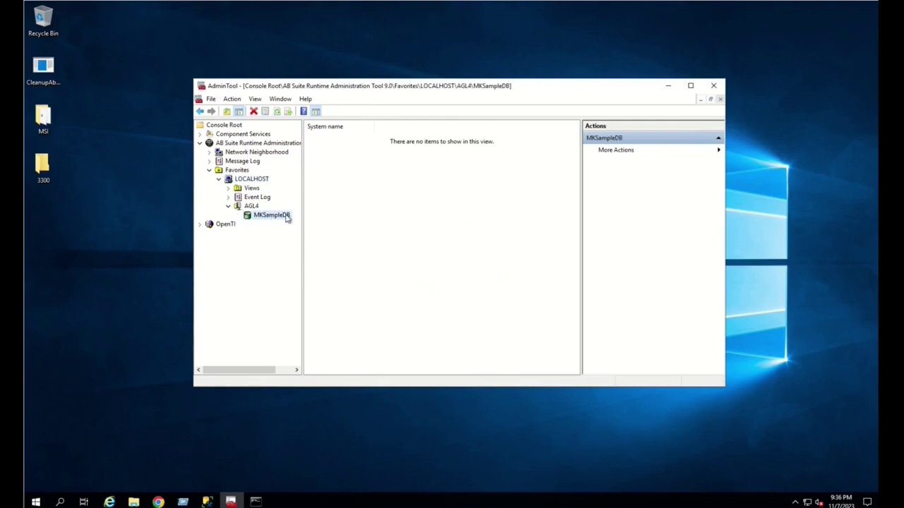
right_click(286, 217)
left_click(293, 270)
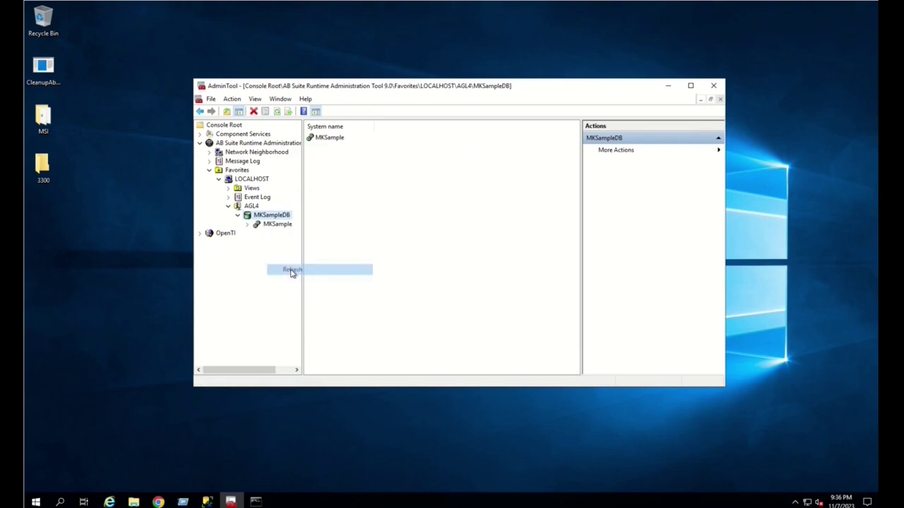
left_click(275, 225)
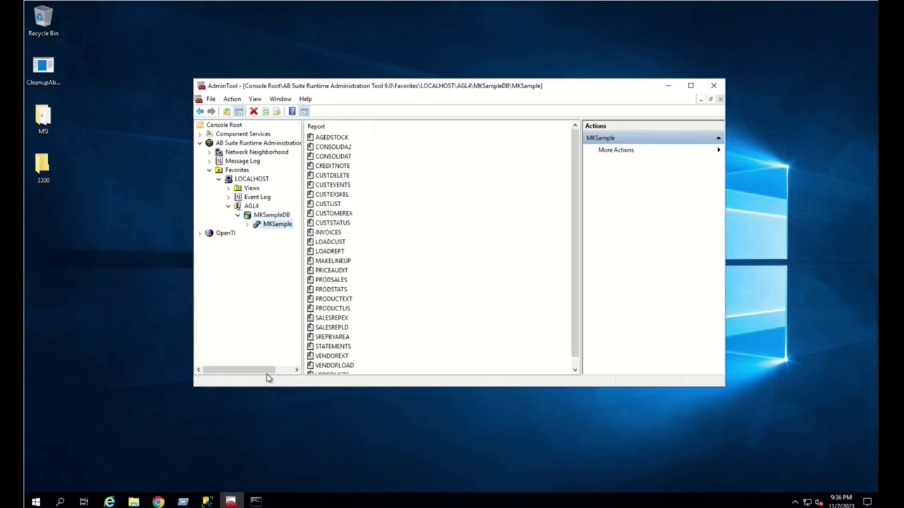
mouse_move(207, 500)
left_click(209, 433)
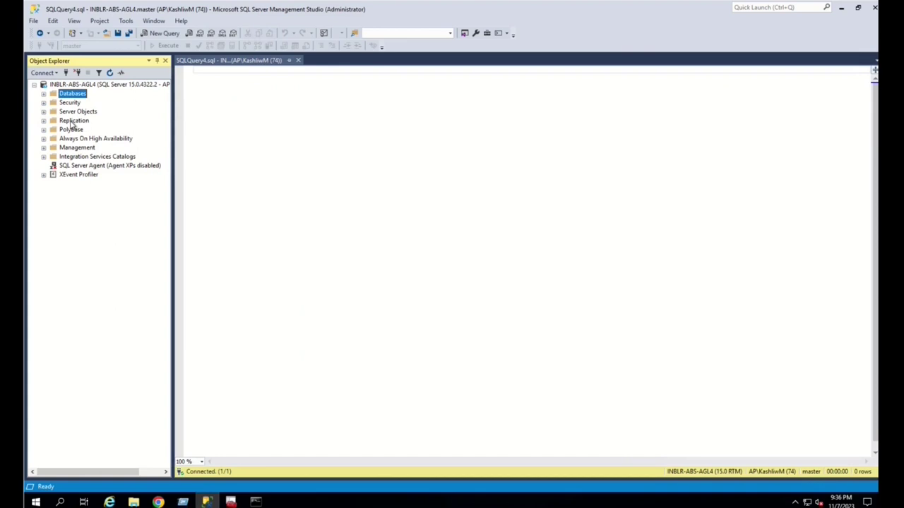
- Refresh the SSMS Databases list so MKSampleDB appears
left_click(44, 93)
left_click(104, 220)
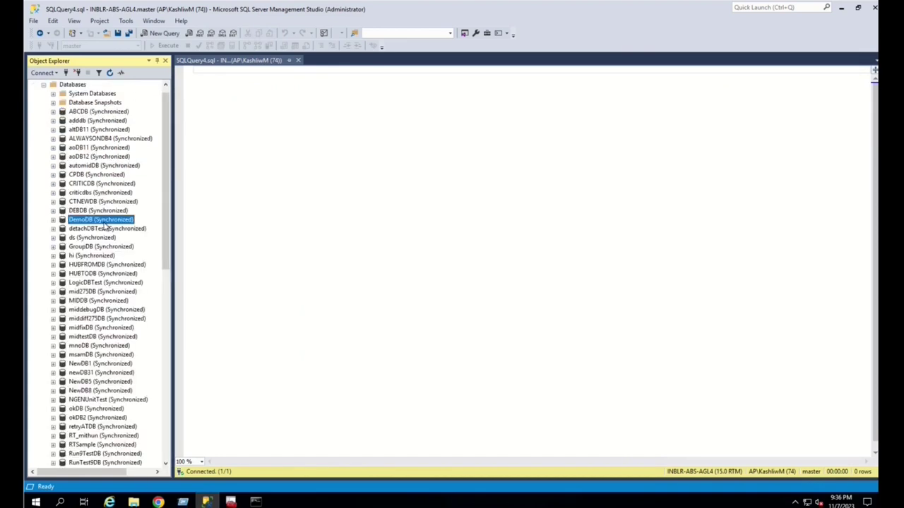
left_click(73, 85)
left_click(109, 72)
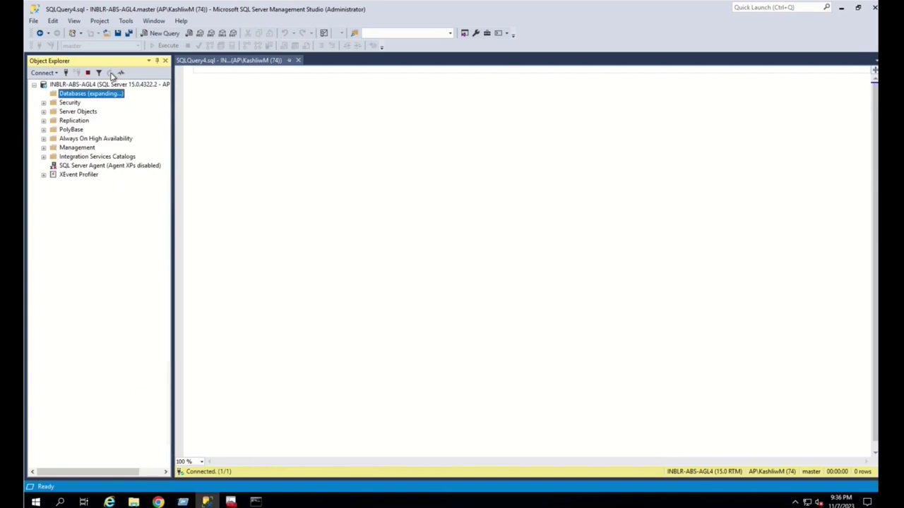
left_click(94, 194)
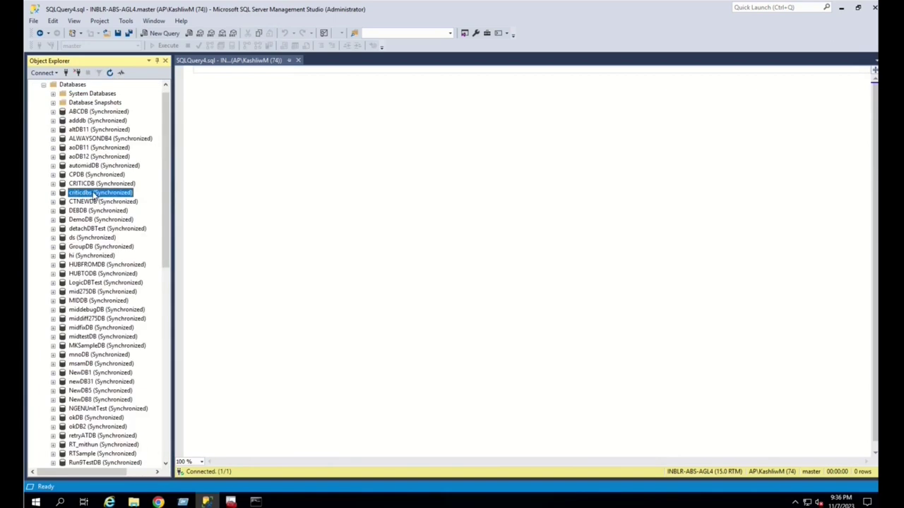
type("mk")
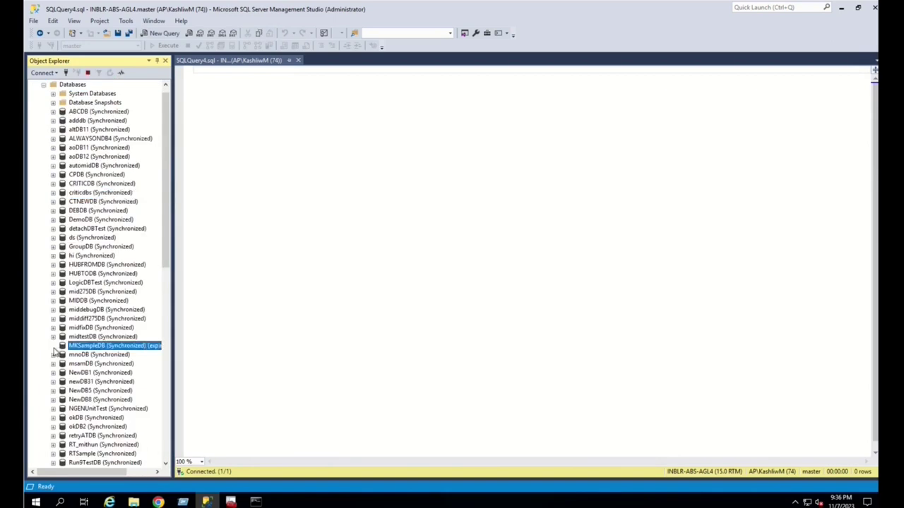
- Query the top 1000 rows of MKSampleDB's dbo._SysStatus table
left_click(53, 346)
scroll(114, 381, "down", 2)
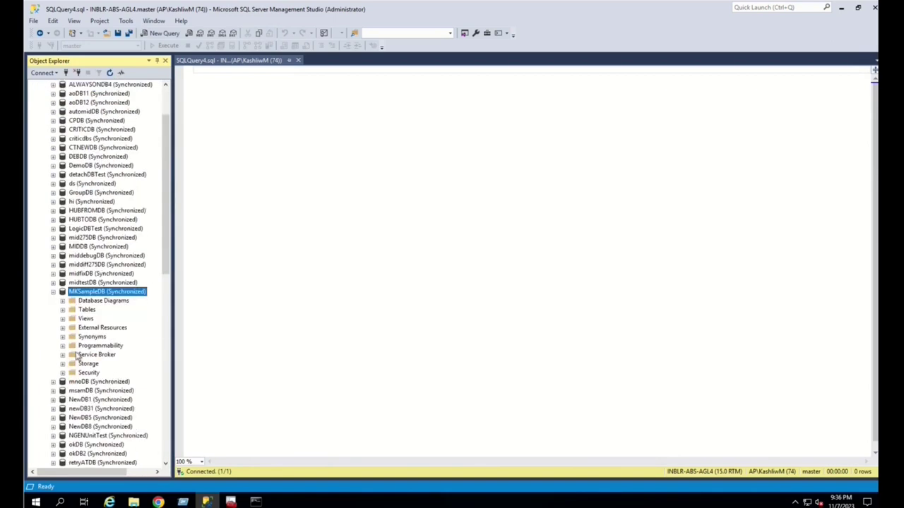
left_click(63, 310)
scroll(63, 314, "down", 1)
scroll(122, 365, "down", 4)
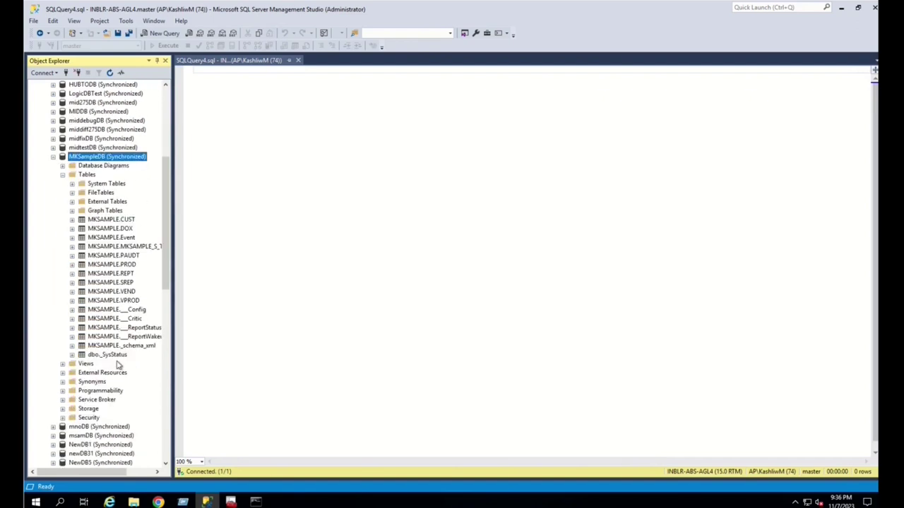
left_click(109, 355)
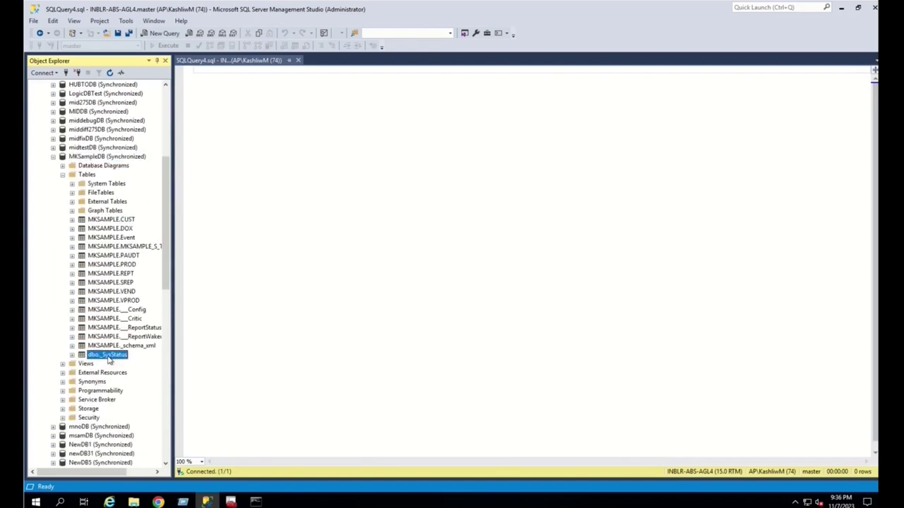
right_click(110, 359)
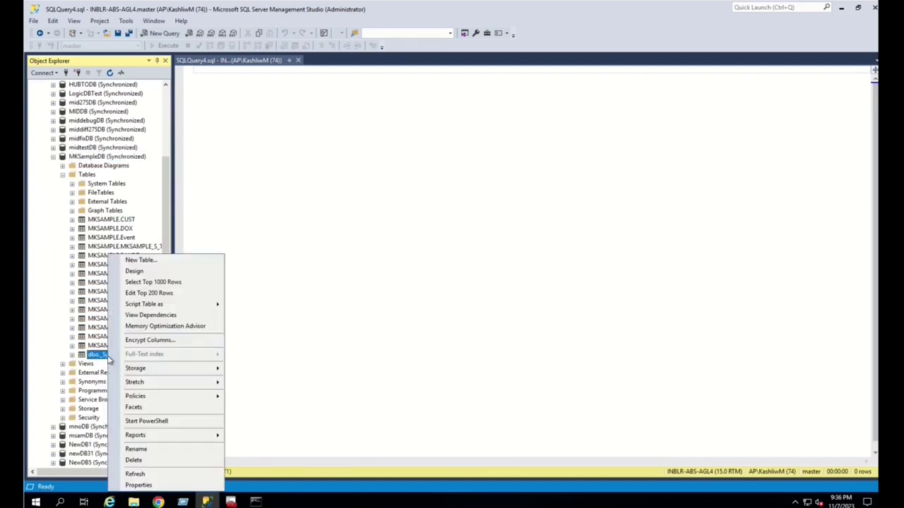
left_click(158, 283)
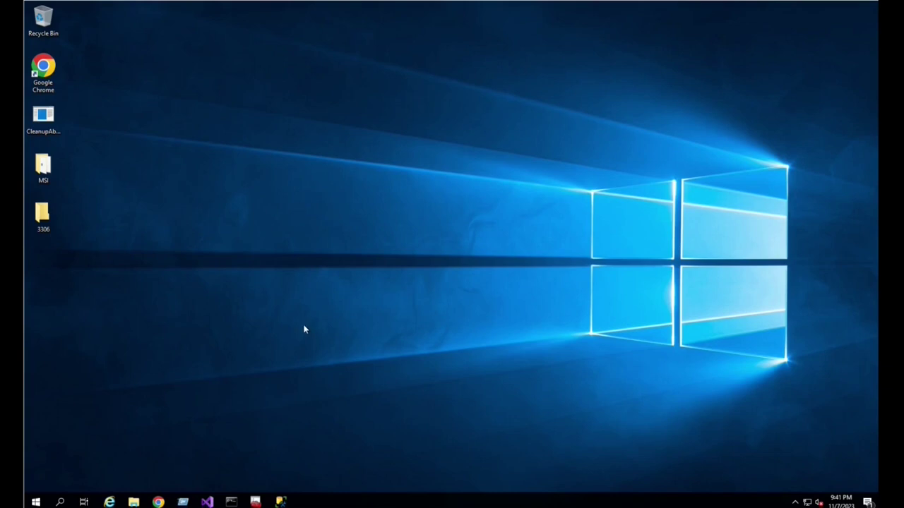
left_click(255, 502)
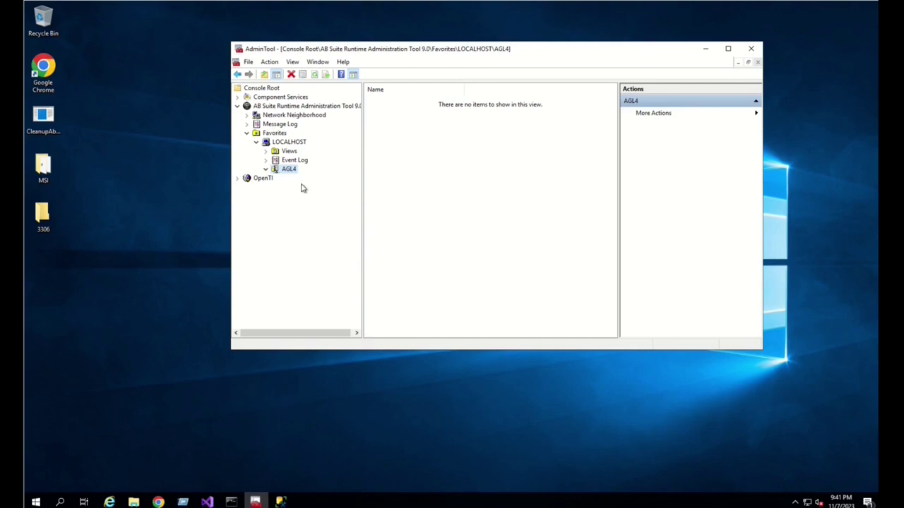
- Attach the existing MKSampleDB (AB Suite) database to AGL4 and acknowledge the association
right_click(290, 170)
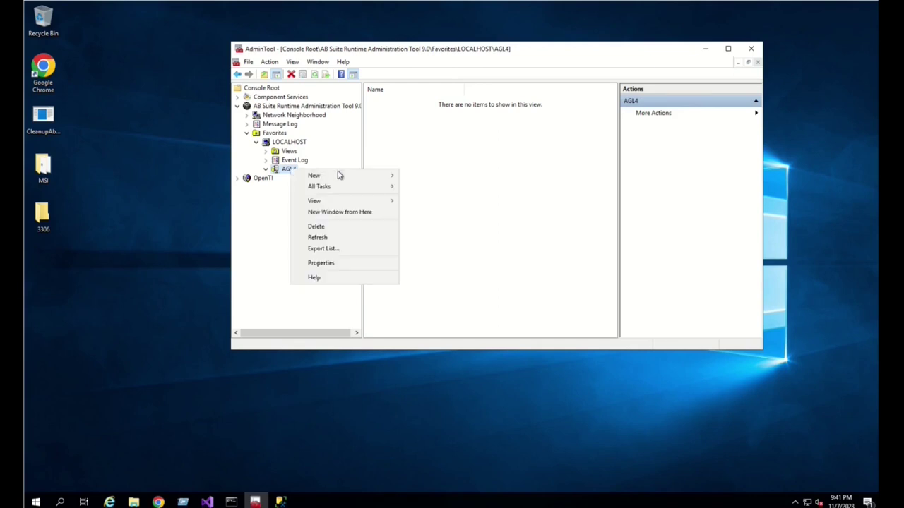
mouse_move(353, 190)
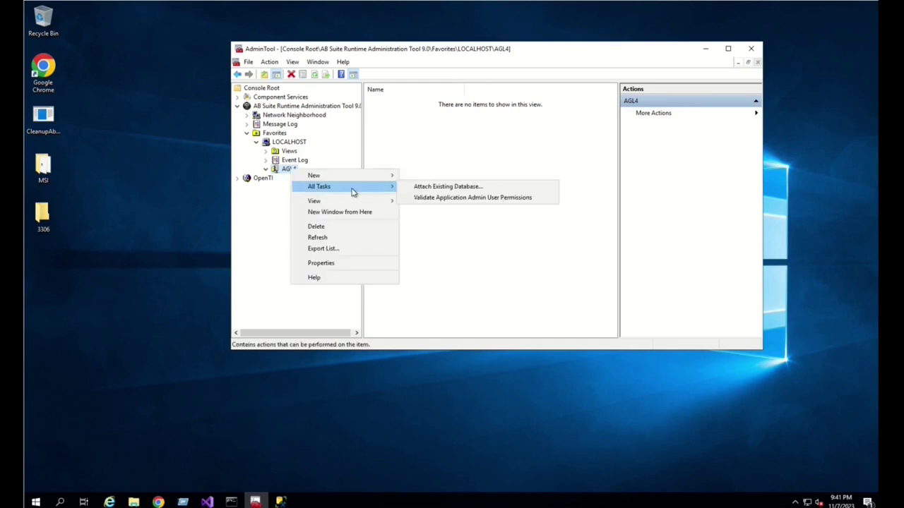
left_click(459, 191)
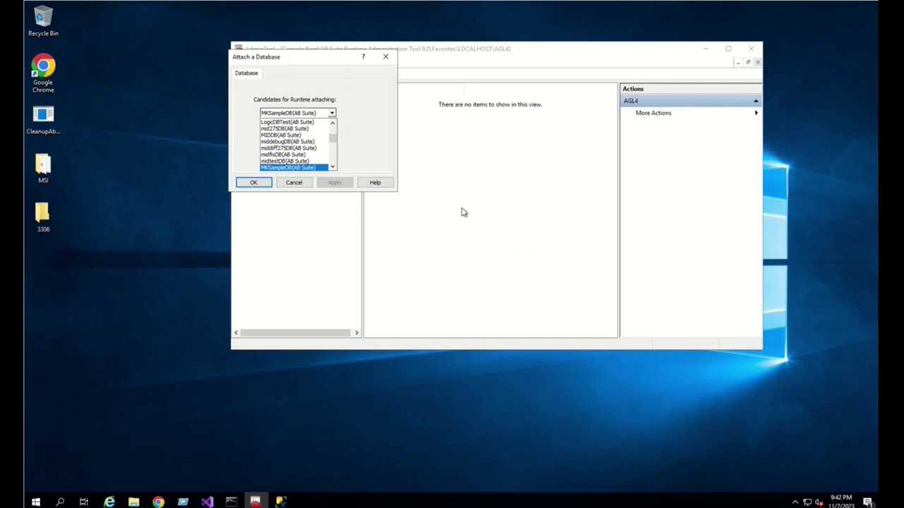
left_click(281, 169)
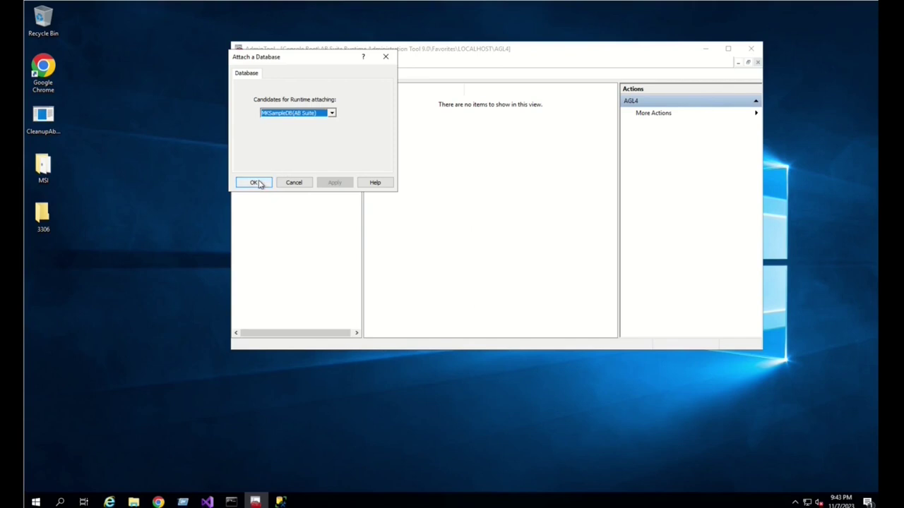
left_click(256, 182)
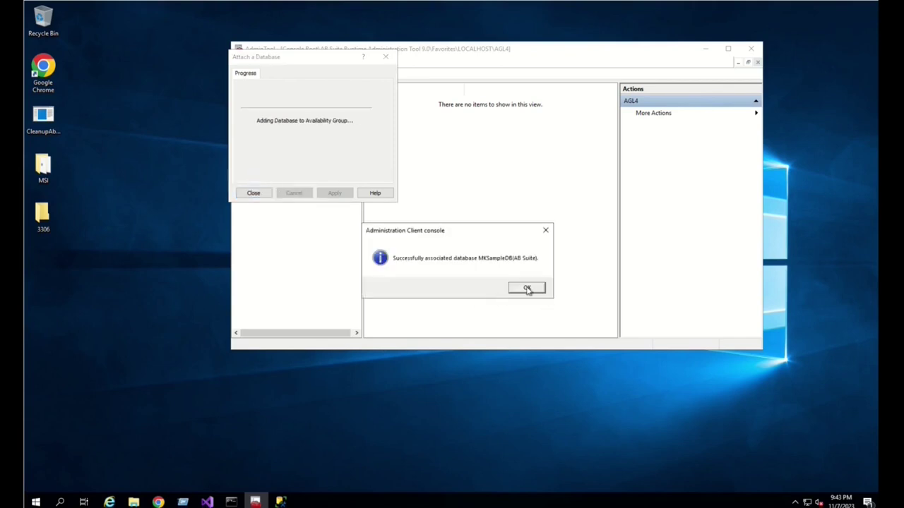
left_click(526, 289)
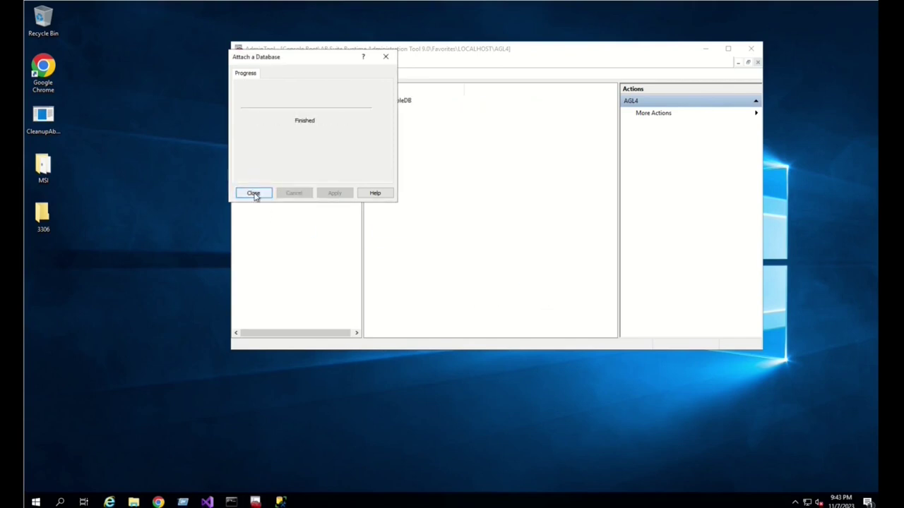
left_click(254, 193)
left_click(306, 180)
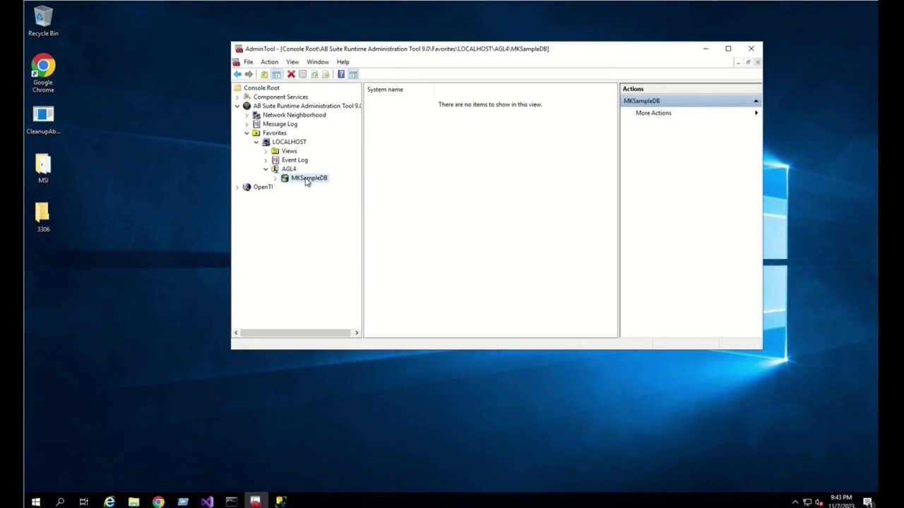
- Tick Enable HA in the reattached MKSampleDB's high availability parameters and confirm
right_click(306, 181)
mouse_move(385, 187)
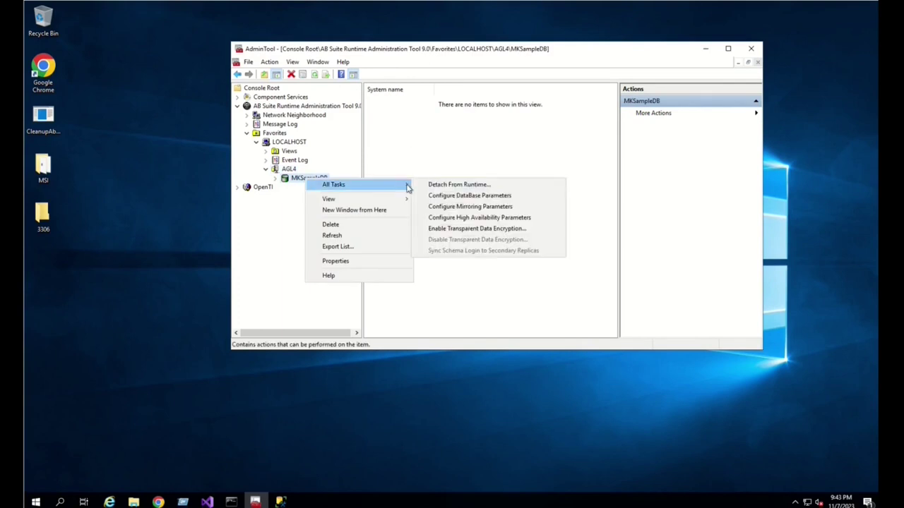
left_click(463, 218)
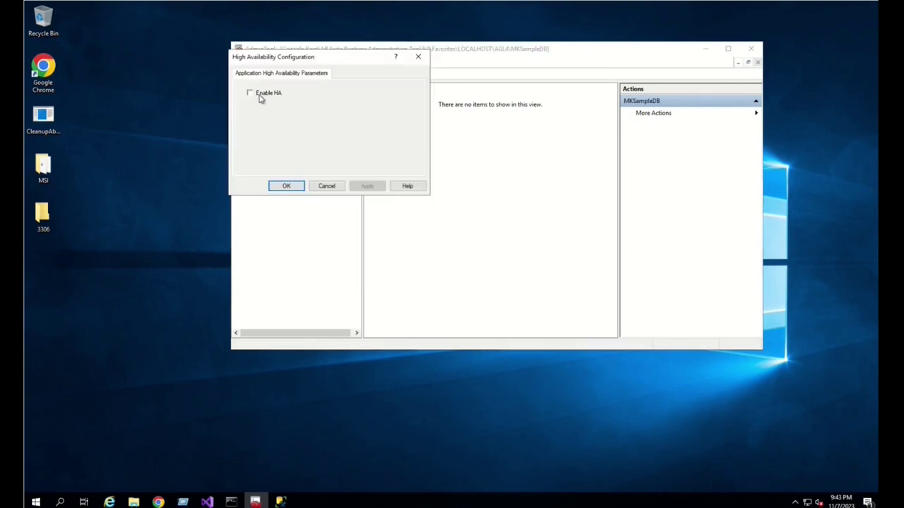
left_click(251, 94)
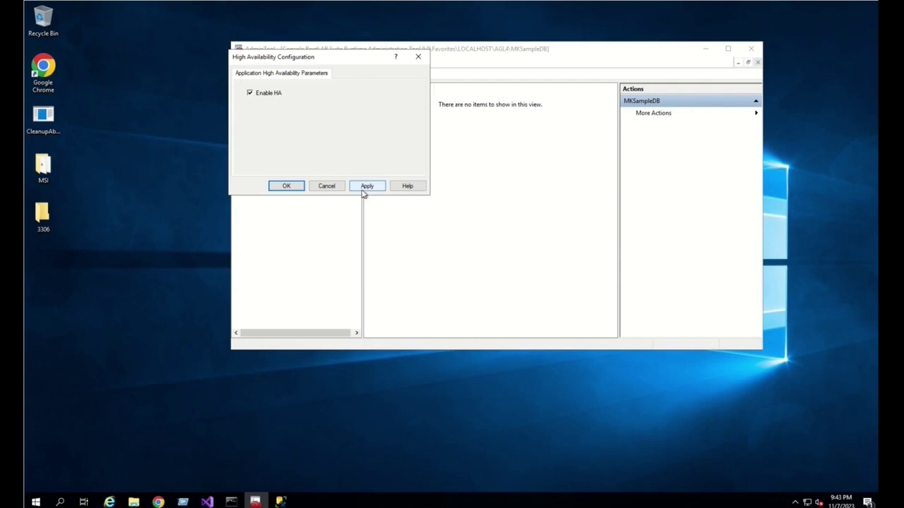
left_click(285, 187)
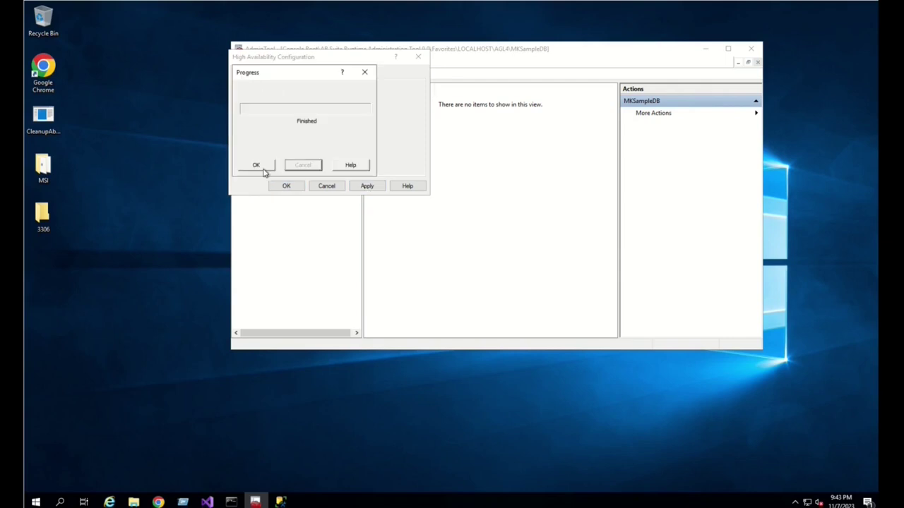
left_click(263, 171)
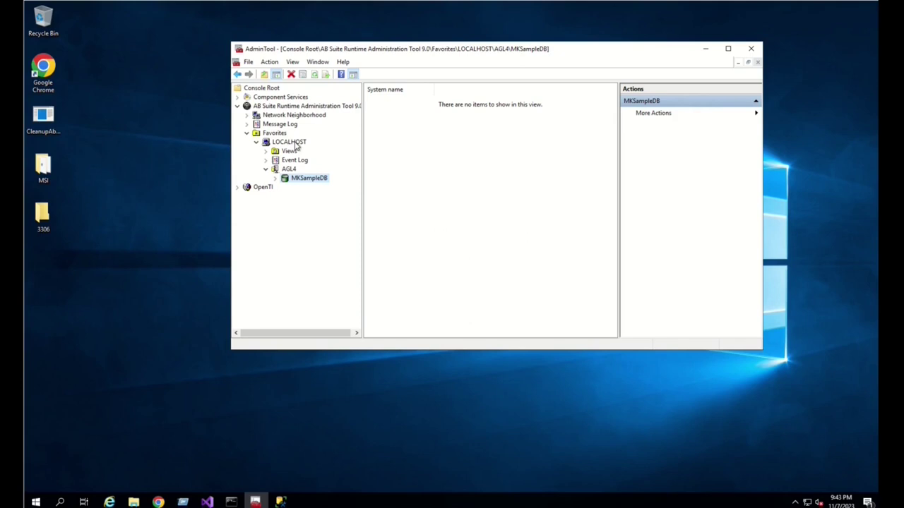
- Keep LOCALHOST's machine ID at 1 with Auto Generate Machine ID left on
right_click(296, 145)
mouse_move(357, 152)
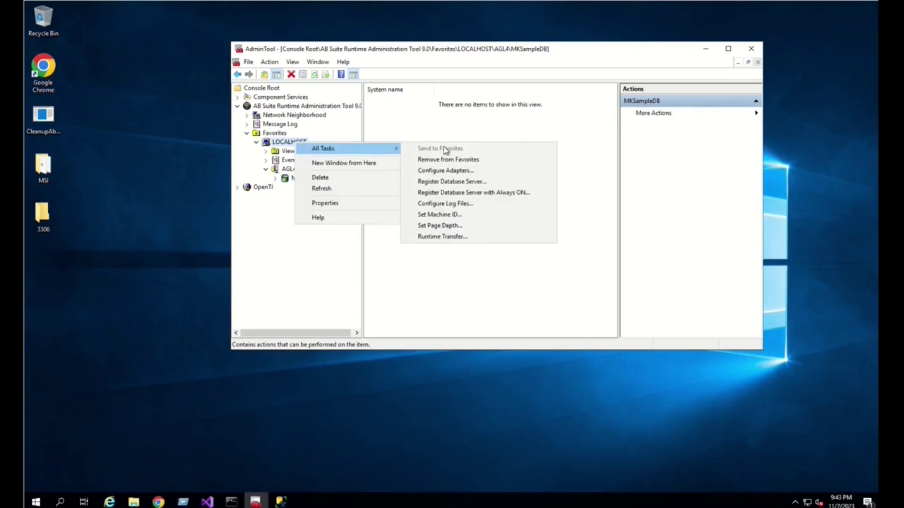
left_click(449, 215)
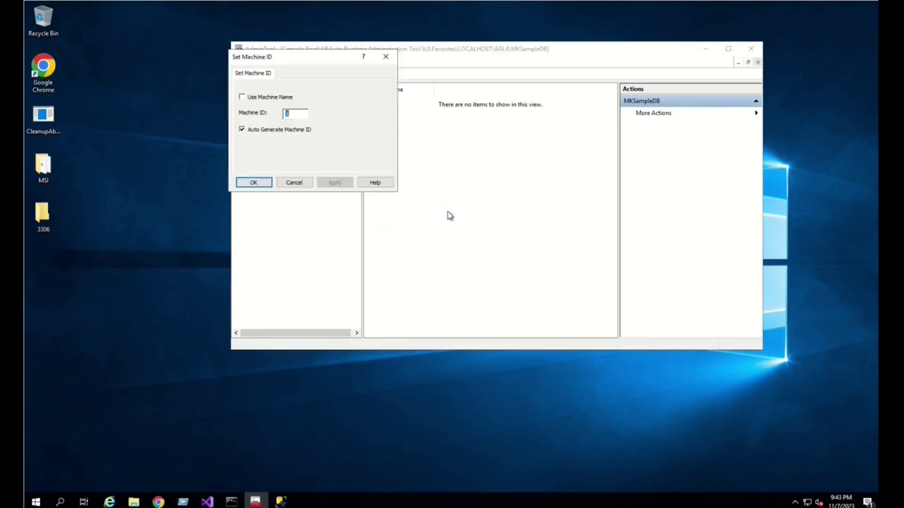
left_click(297, 113)
left_click(256, 183)
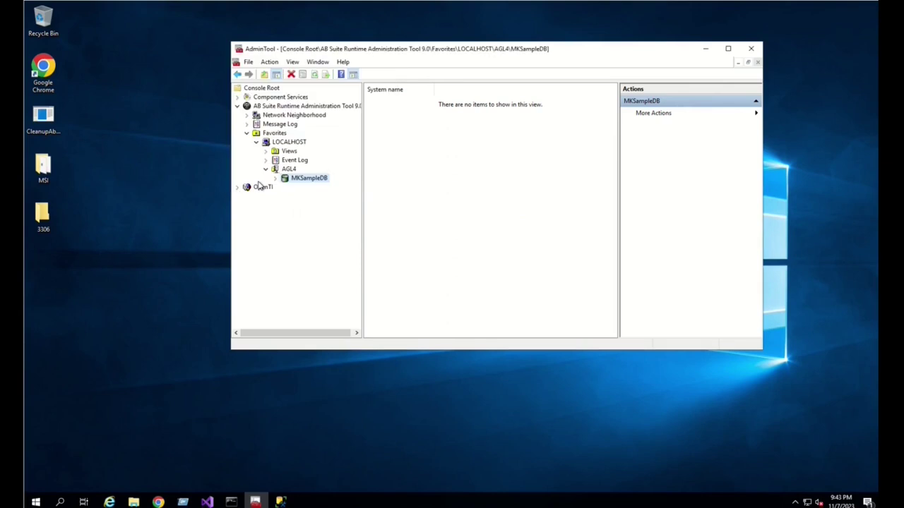
- Start a Runtime Transfer from LOCALHOST using a Custom Packaged System from the MSI folder
left_click(295, 143)
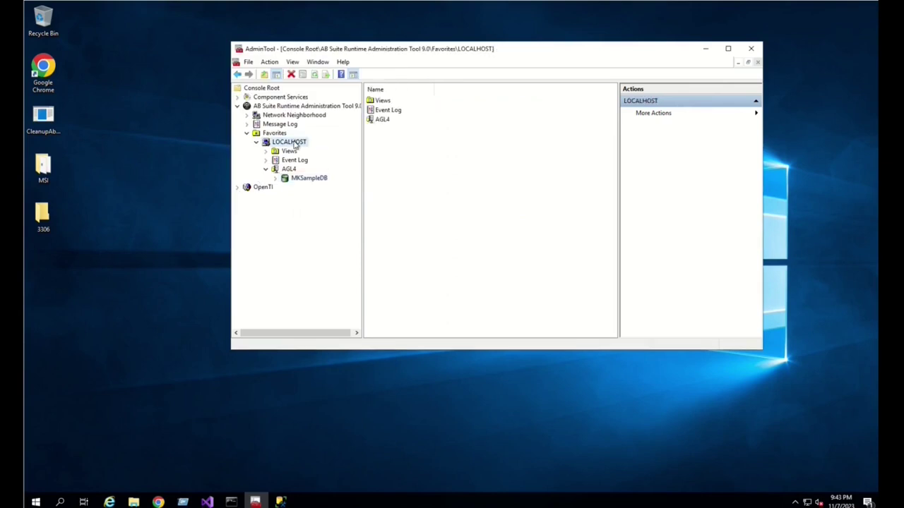
right_click(294, 143)
mouse_move(344, 149)
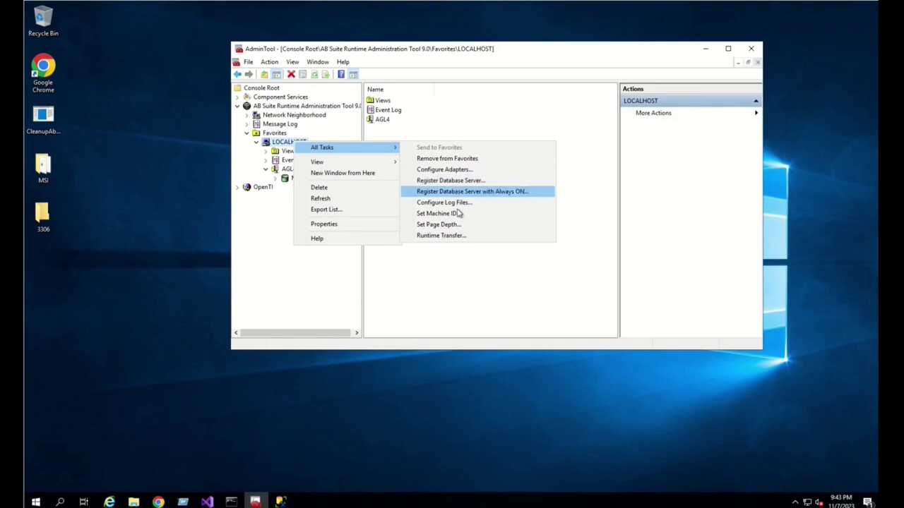
left_click(461, 238)
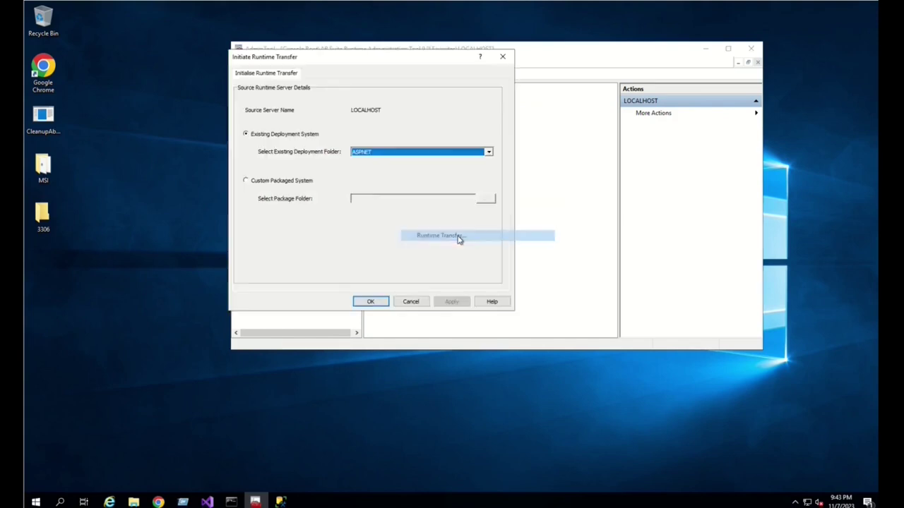
left_click(286, 185)
left_click(486, 200)
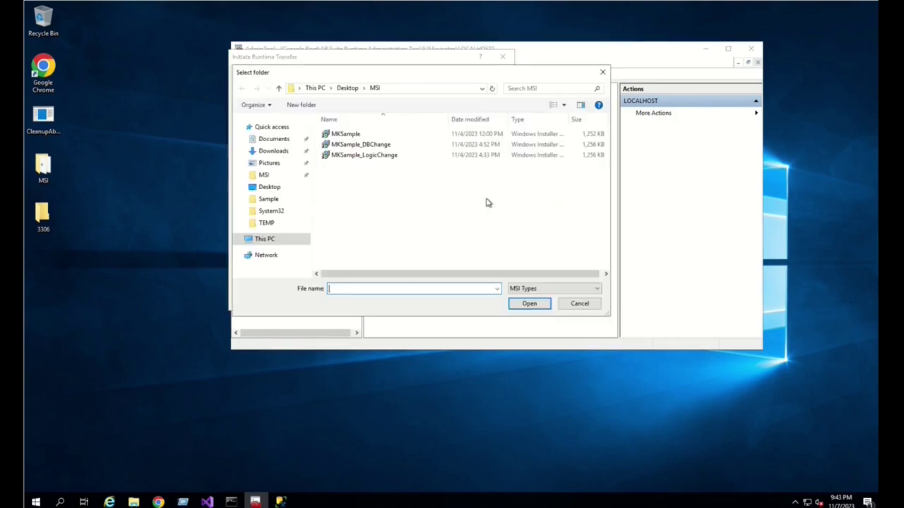
left_click(372, 136)
left_click(534, 304)
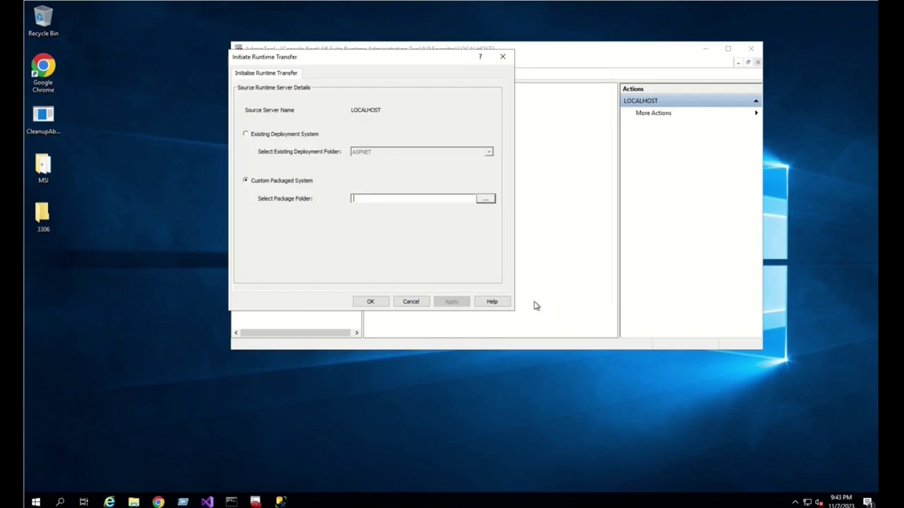
- Select only MKSample.msi from the available packages and queue it for deployment
left_click(366, 302)
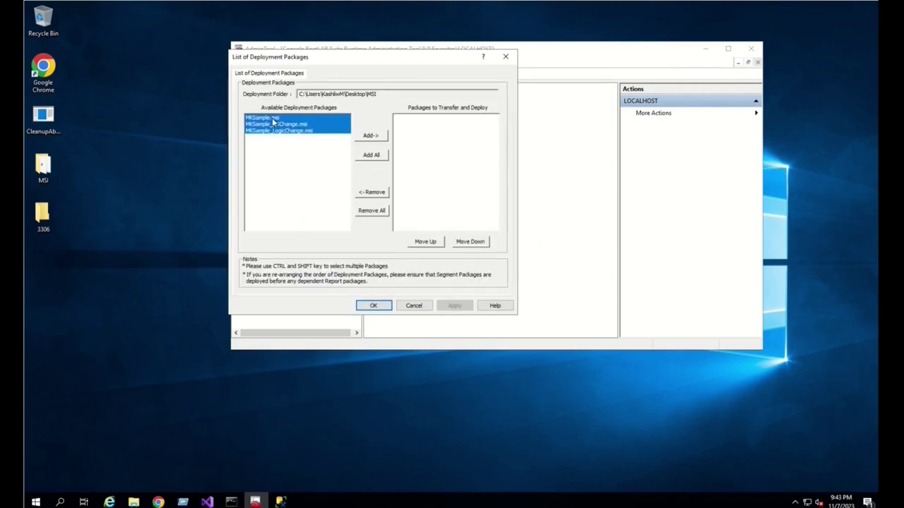
left_click(272, 118)
left_click(372, 135)
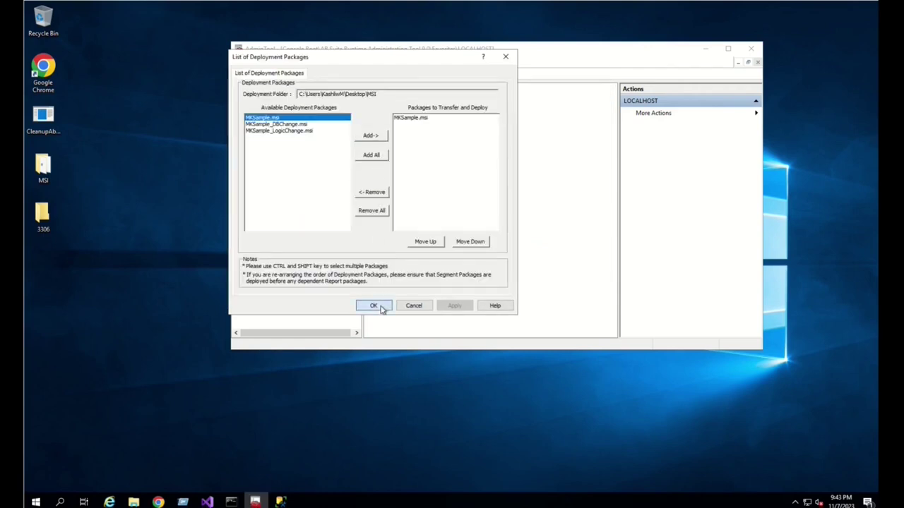
left_click(372, 306)
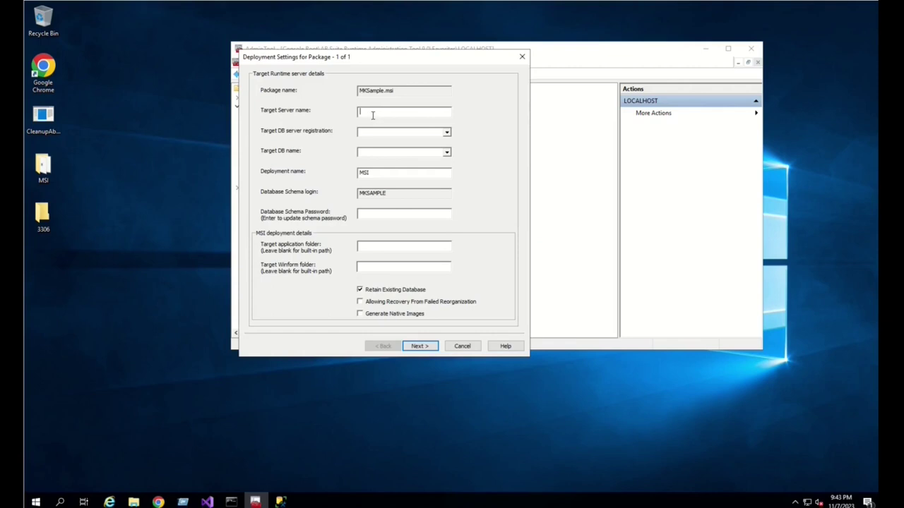
- Target localhost and MKSampleDB, enter the database schema password, and continue past the confirmation
type("localhost")
key("Tab")
key("Tab")
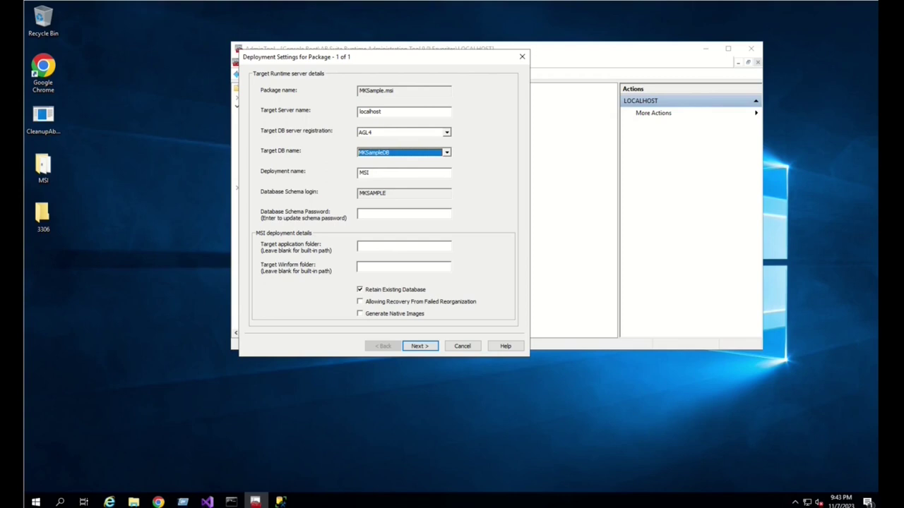
key("Tab")
key("Tab")
key("Tab")
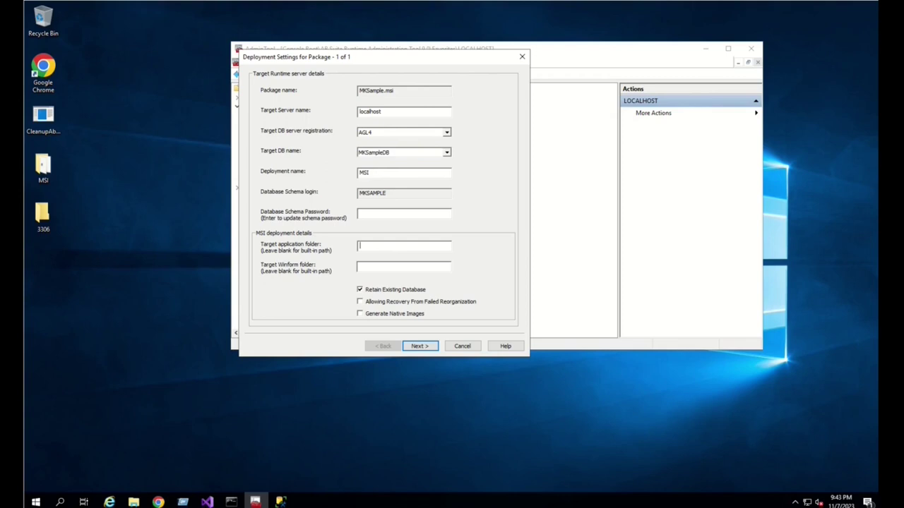
left_click(375, 213)
type("************")
left_click(417, 345)
left_click(414, 234)
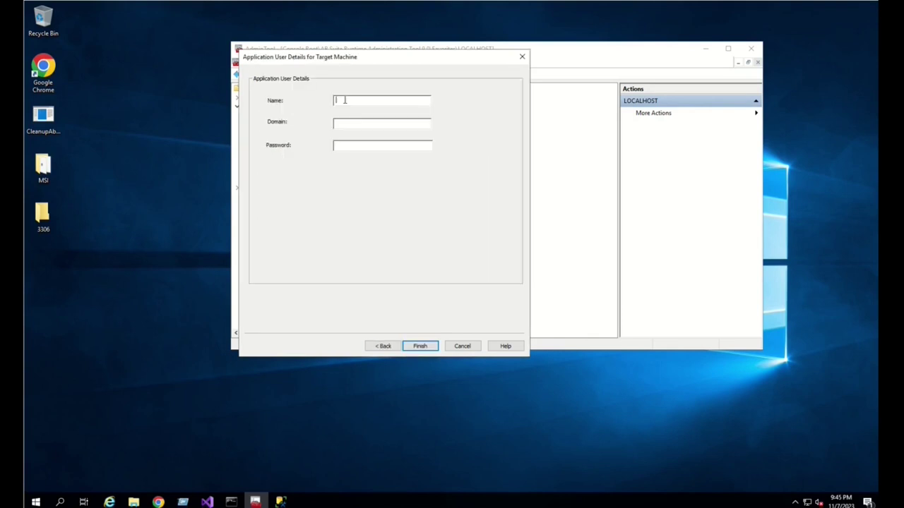
- Enter the application user credentials, run the deployment, and close the summary and Runtime Transfer windows
type("dr9appusereu********************")
key("Return")
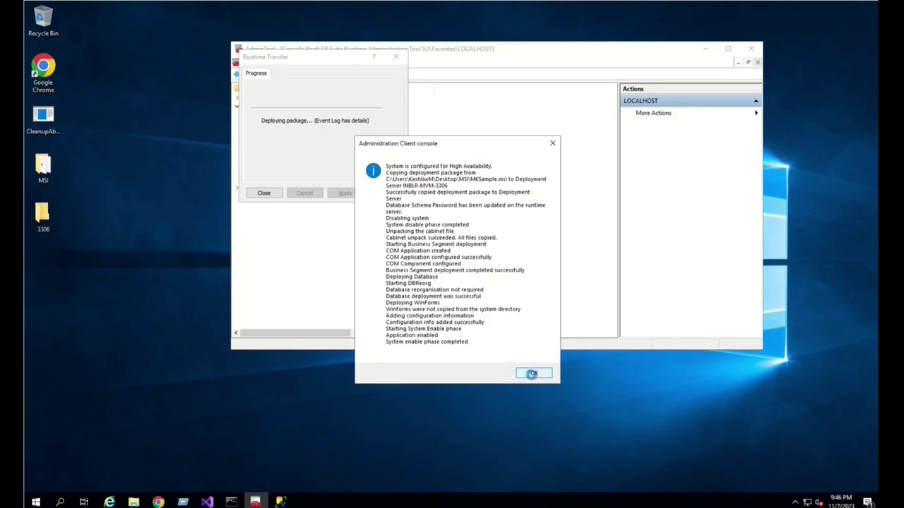
left_click(533, 375)
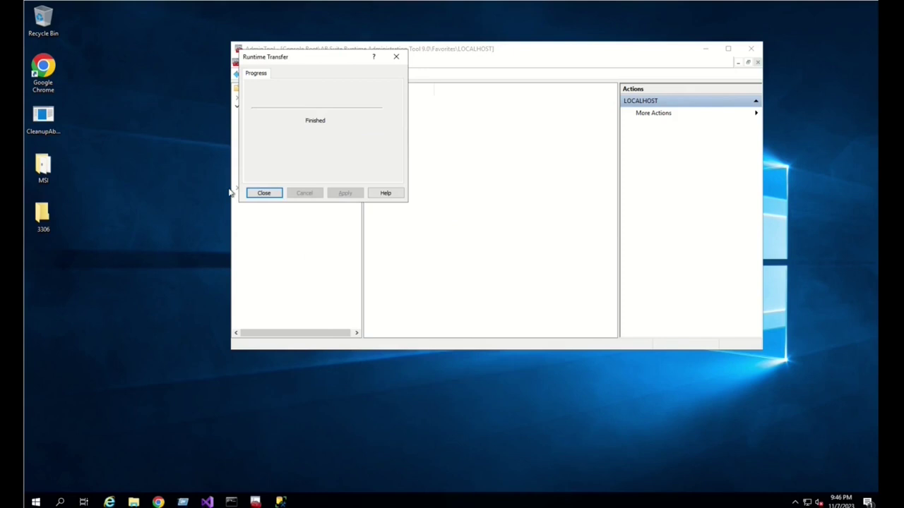
left_click(260, 196)
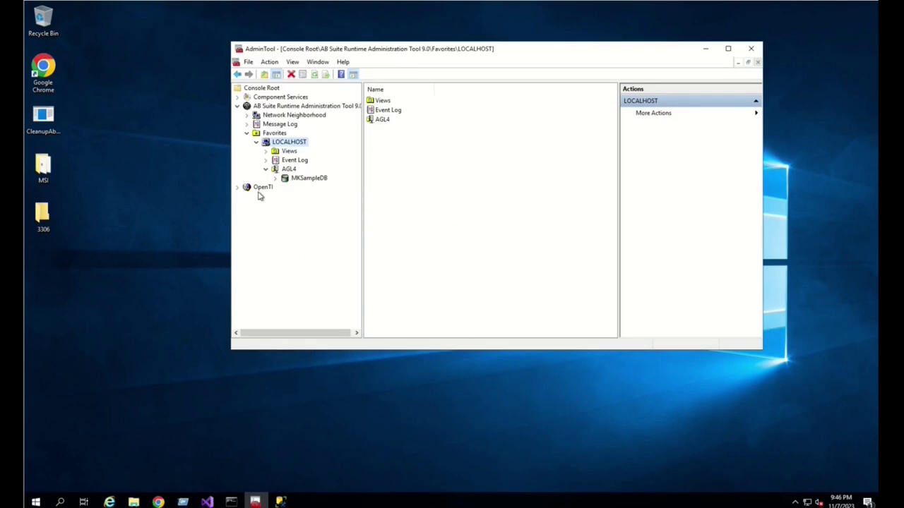
- Re-run the _SysStatus query in the second machine's SSMS session to show machine IDs 1 and 2
left_click(16, 149)
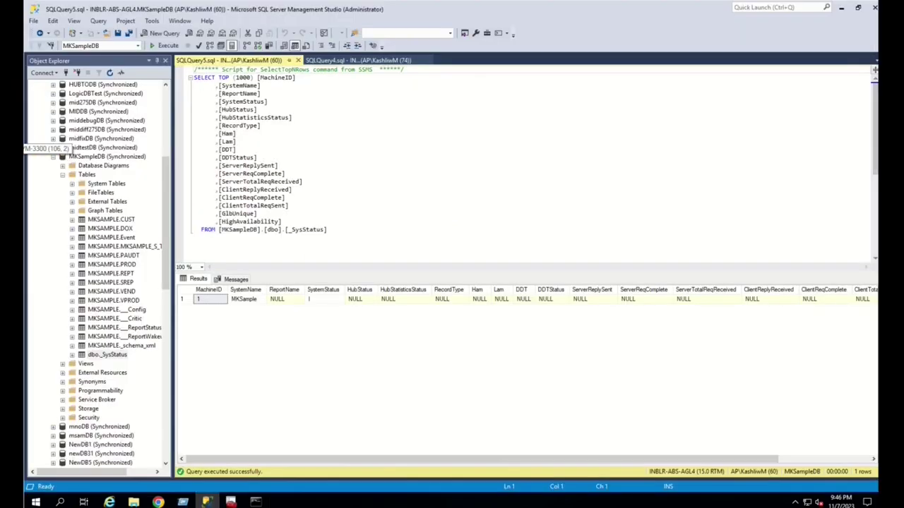
left_click(358, 199)
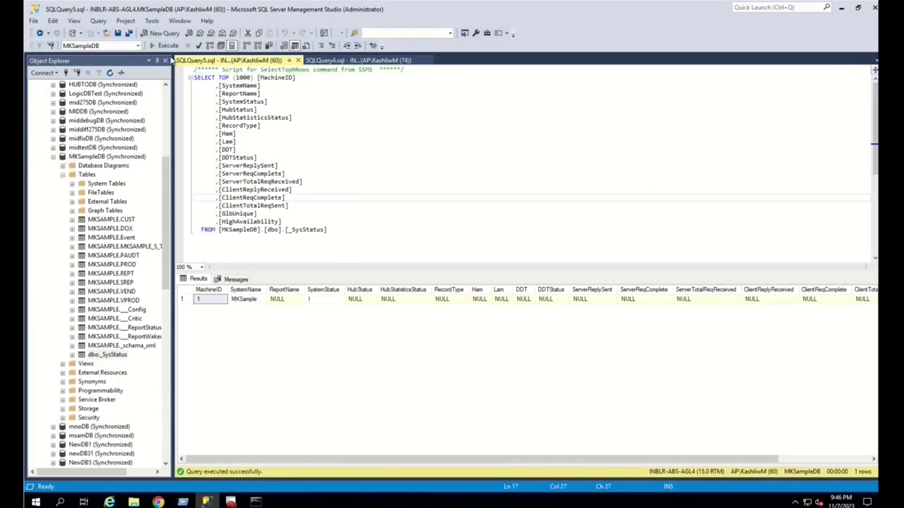
left_click(166, 46)
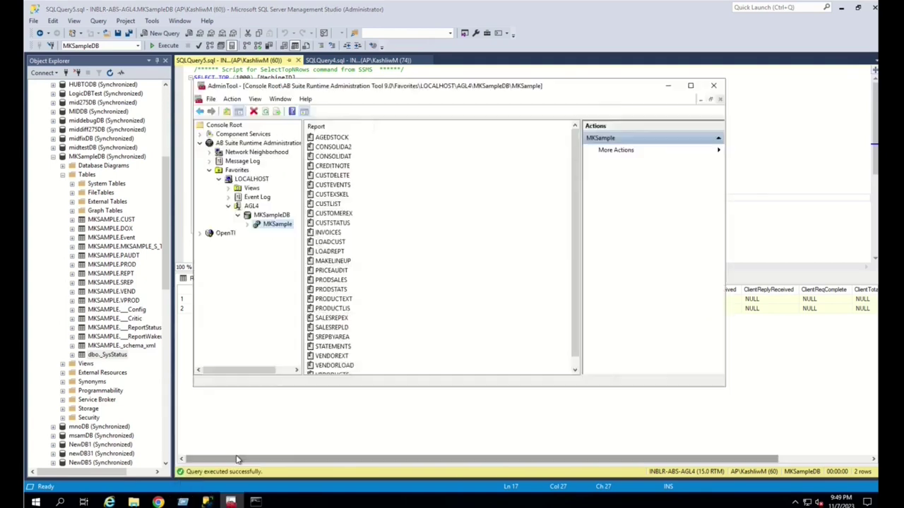
- Accept MKSample's system configuration with High and Low account months 2311, then minimize AdminTool
left_click(231, 500)
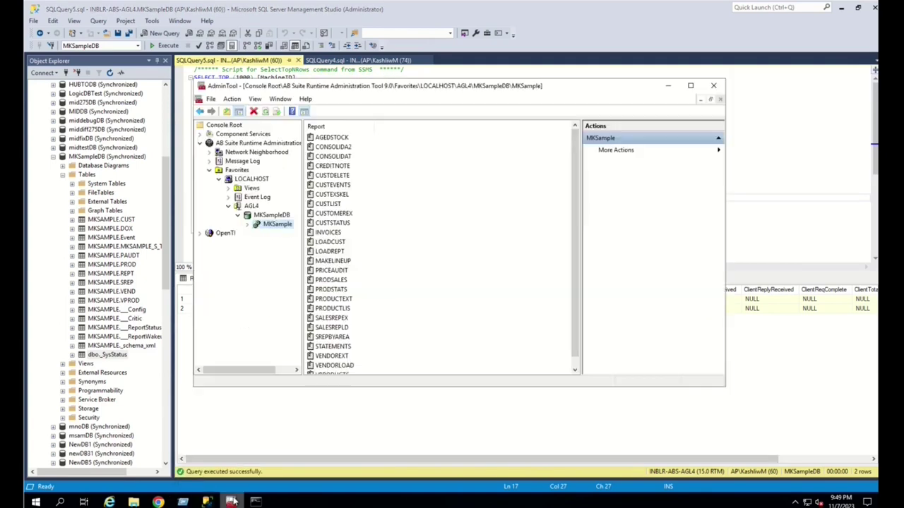
right_click(282, 226)
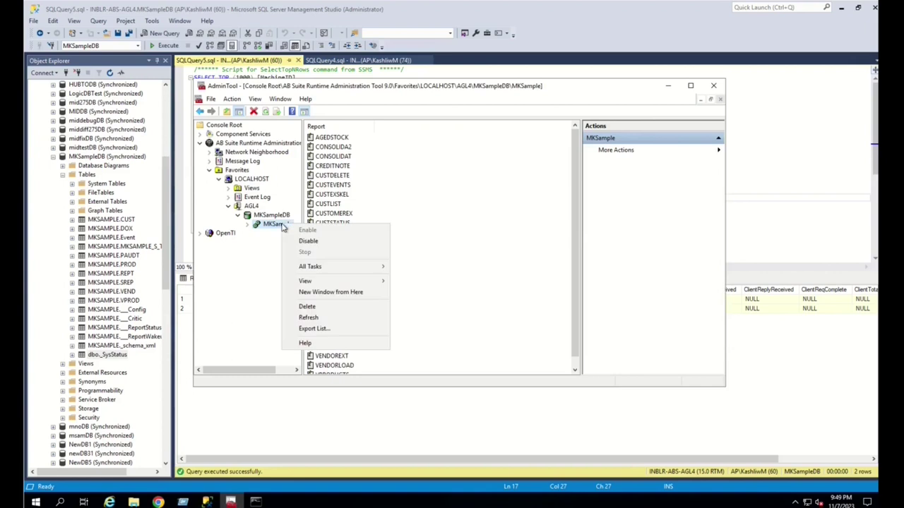
mouse_move(337, 272)
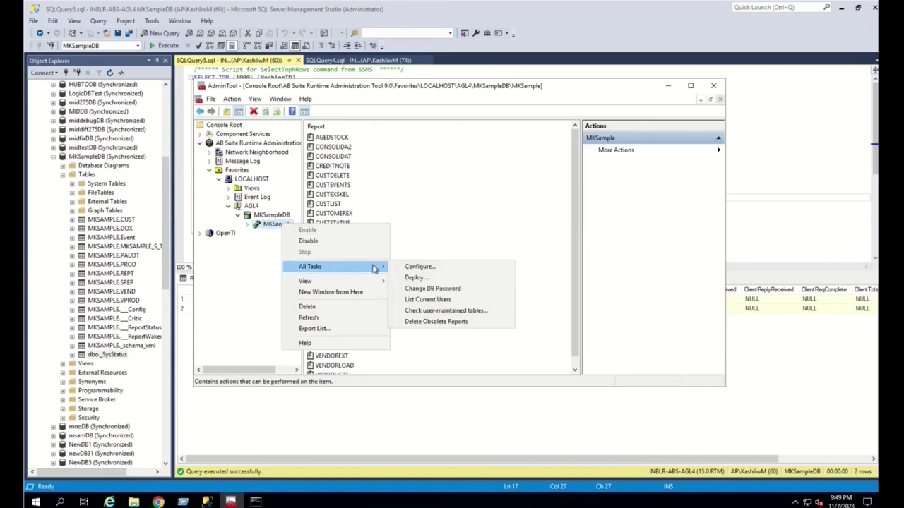
left_click(434, 264)
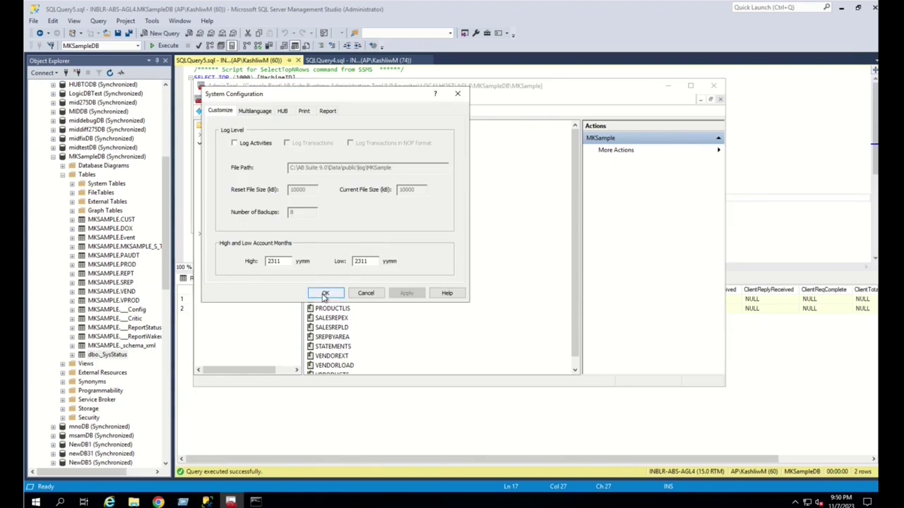
left_click(325, 295)
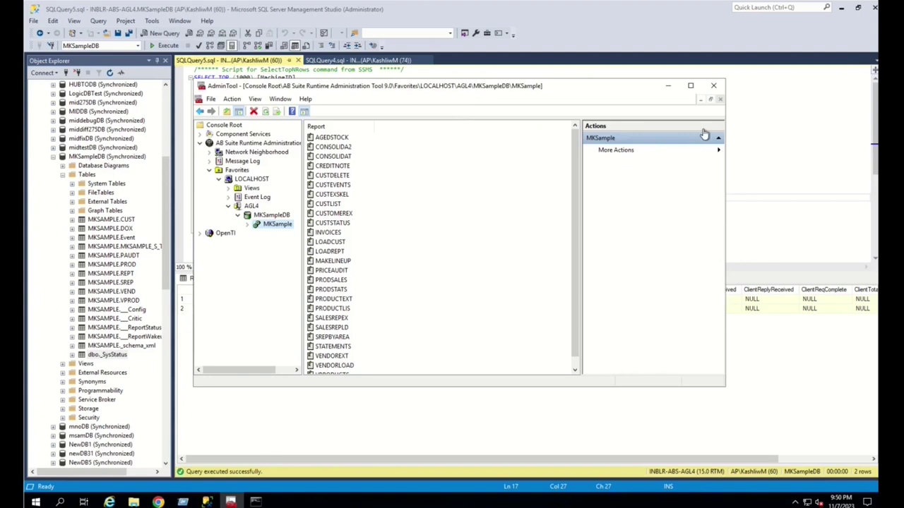
left_click(667, 86)
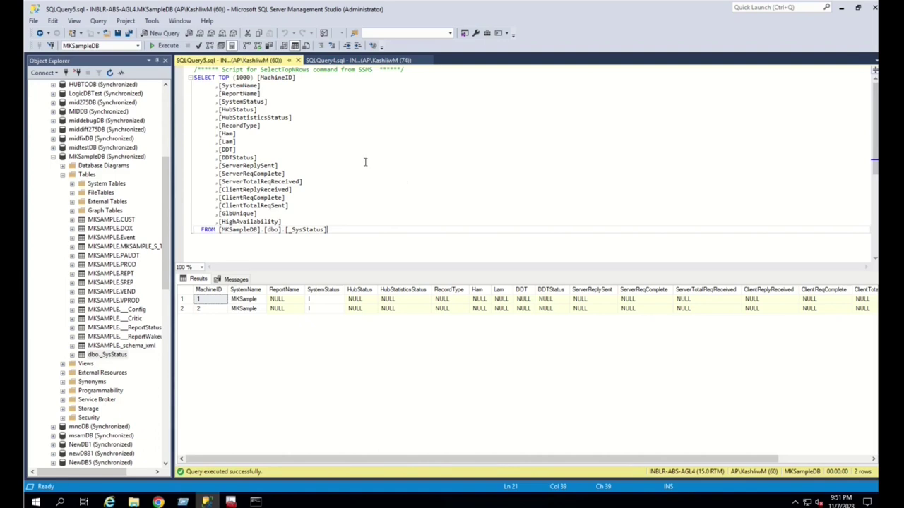
- Re-run _SysStatus to confirm machine 1 shows SystemStatus R, HubStatus E and Ham/Lam 2311
left_click(163, 45)
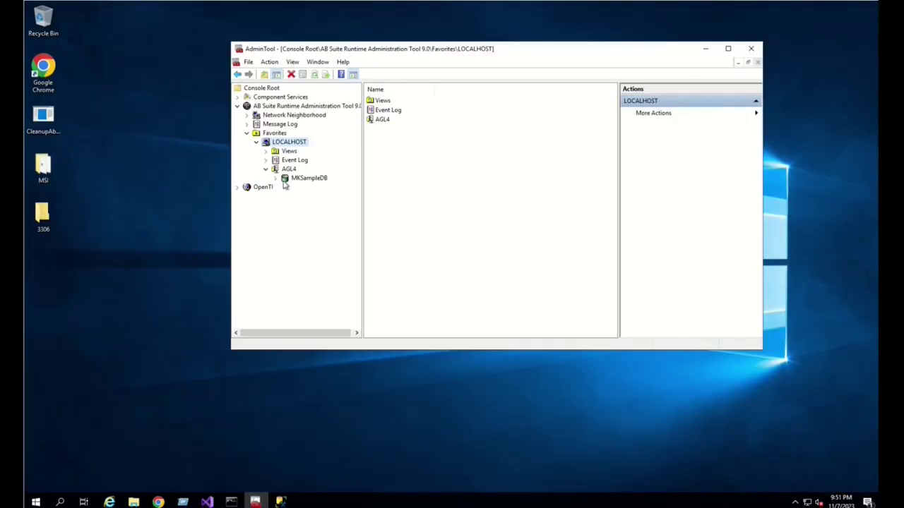
- Refresh MKSampleDB so MKSample appears, and display MKSample's report list
left_click(305, 178)
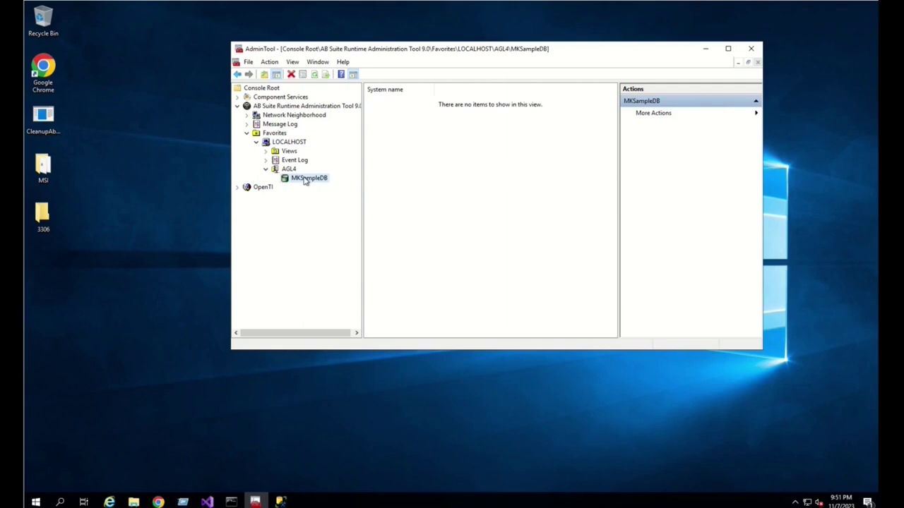
right_click(305, 179)
left_click(353, 235)
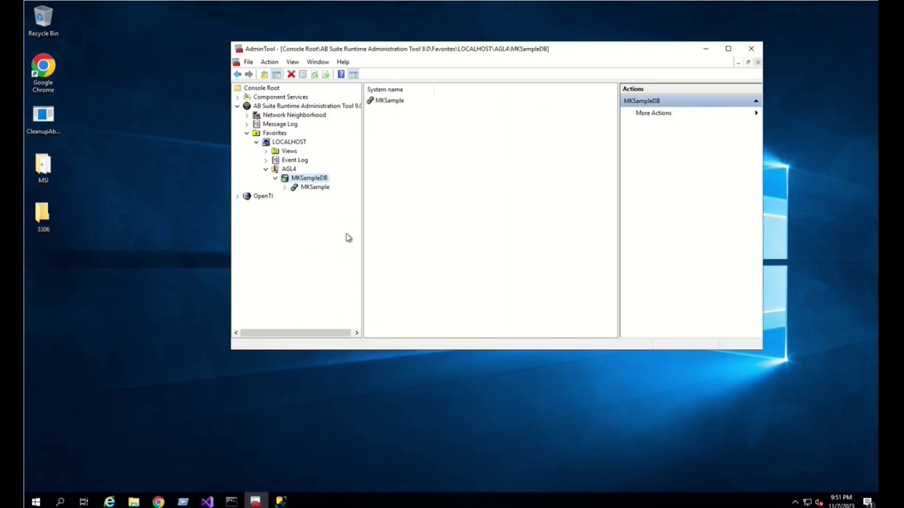
left_click(317, 188)
- Review MKSample's system configuration and confirm it with OK
right_click(319, 188)
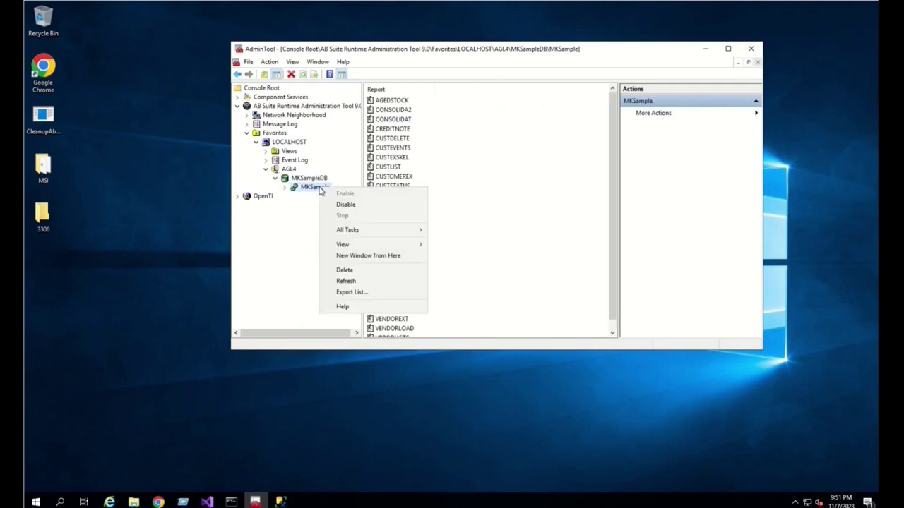
mouse_move(365, 230)
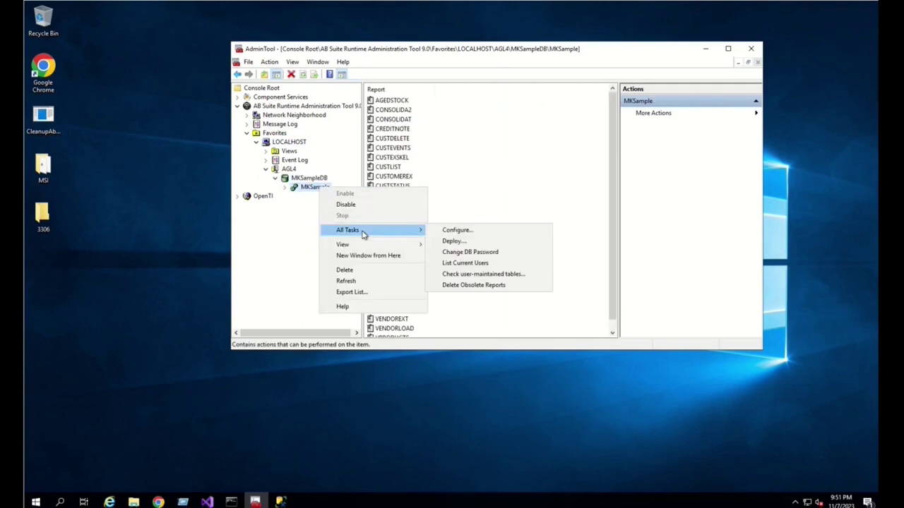
left_click(474, 231)
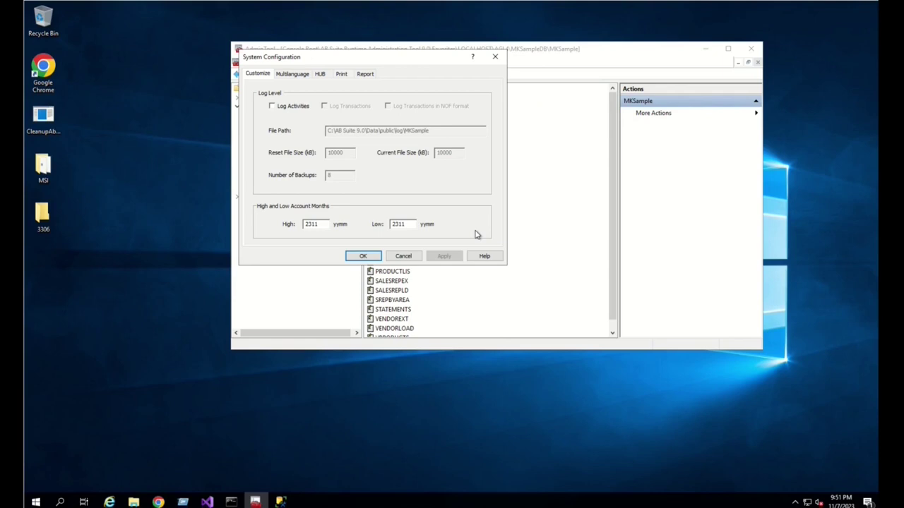
left_click(362, 256)
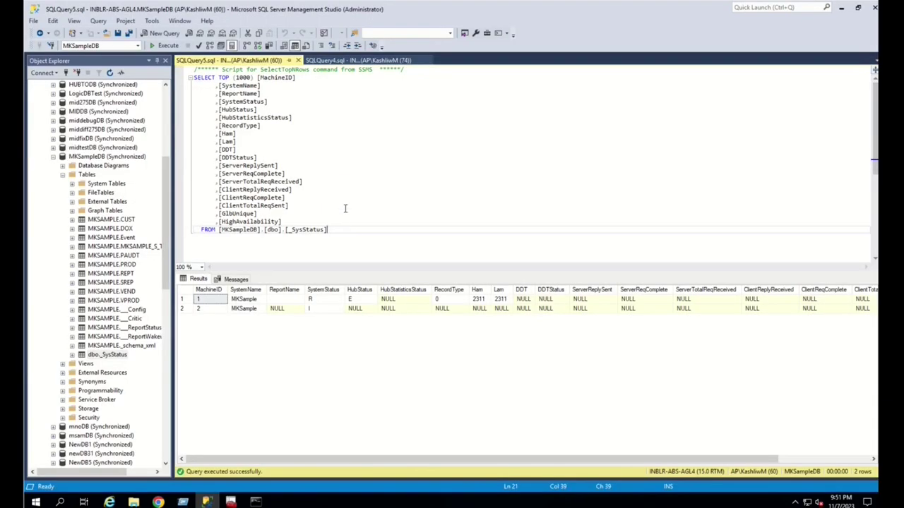
- Re-run _SysStatus to confirm both machines run MKSample, then stop the MKSample runtime system
left_click(346, 206)
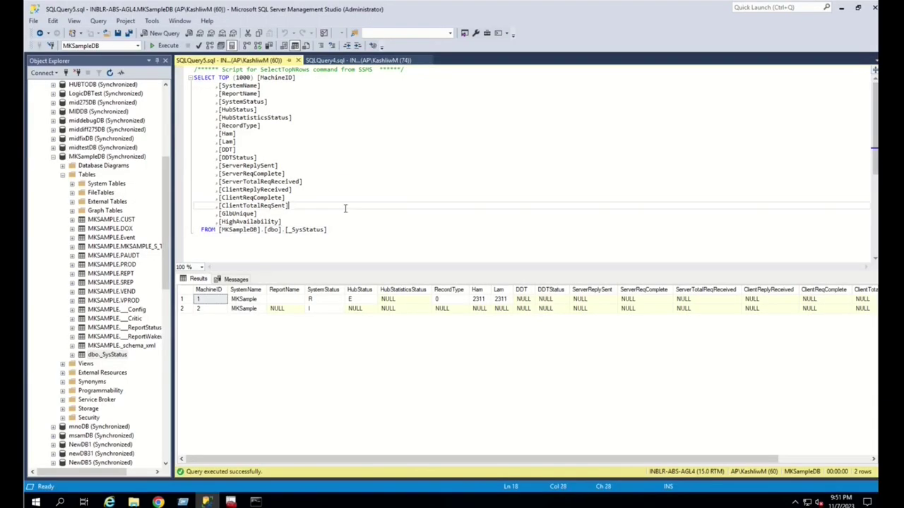
left_click(167, 45)
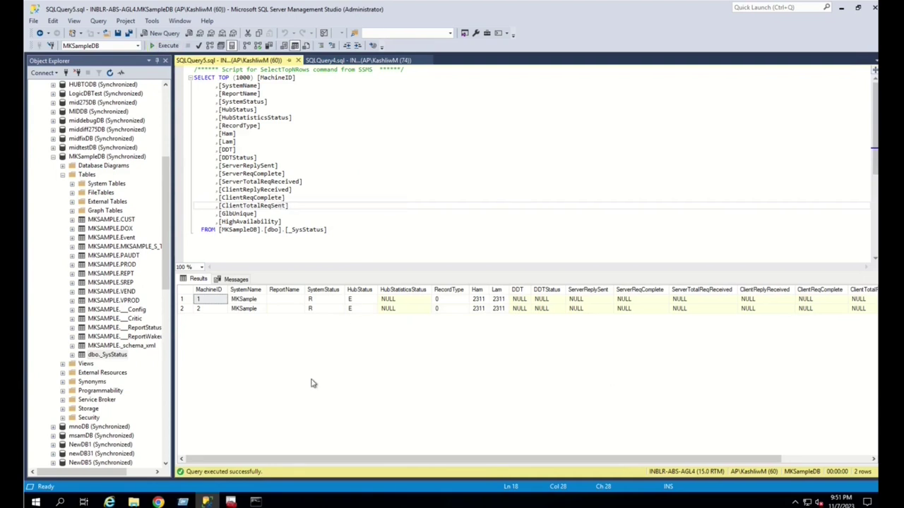
left_click(231, 502)
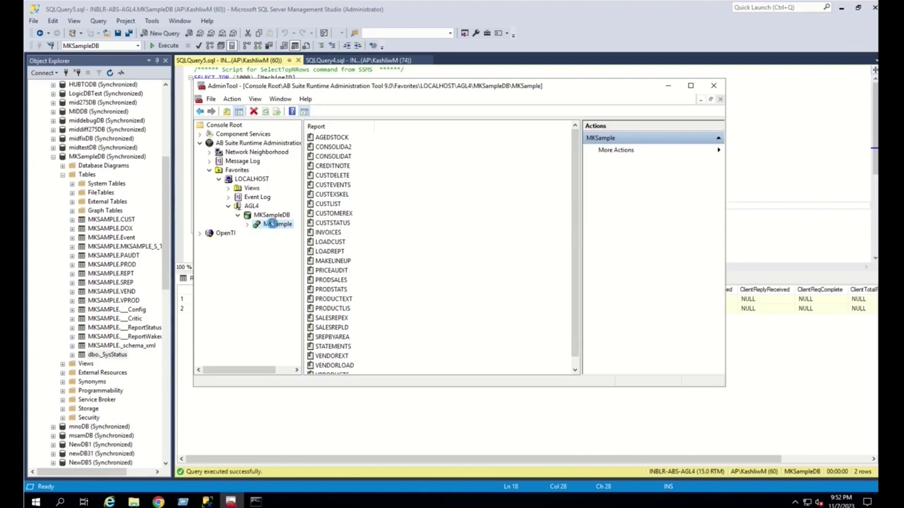
right_click(272, 224)
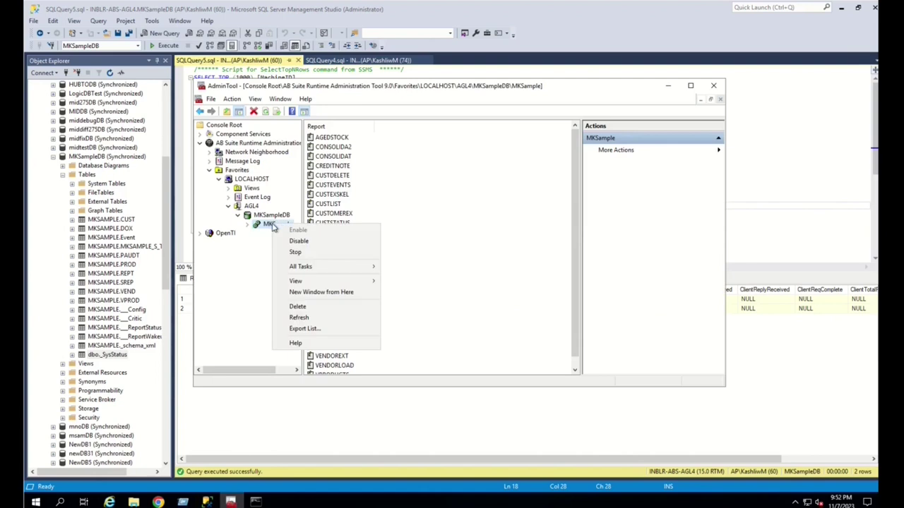
left_click(295, 253)
left_click(490, 262)
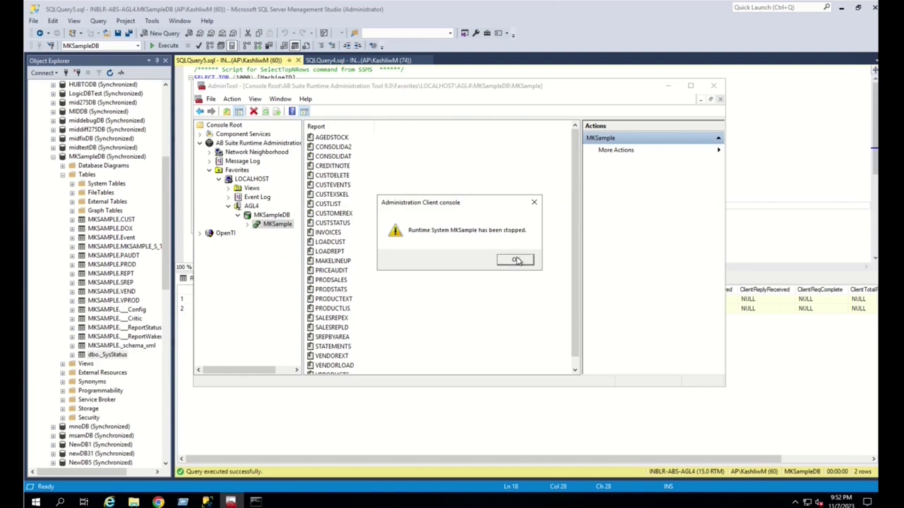
left_click(517, 261)
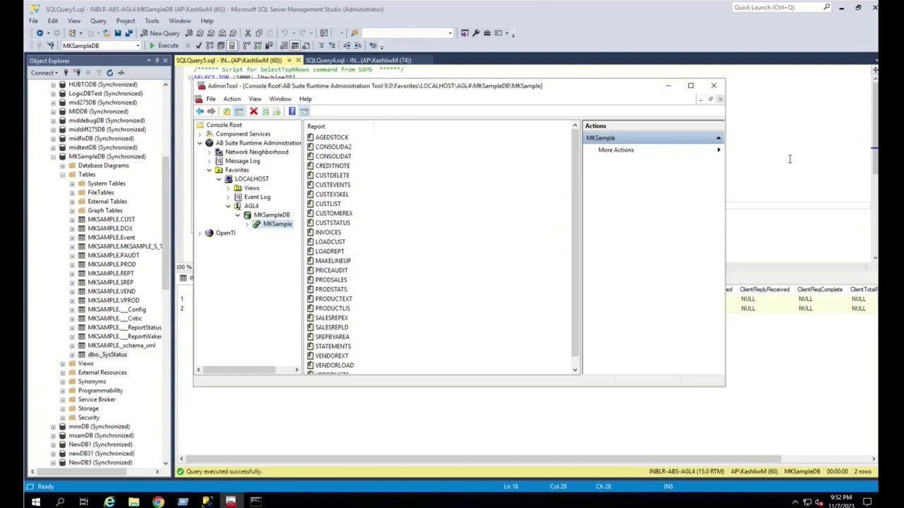
left_click(789, 158)
- Re-run the _SysStatus query to show machine 1 stopped (S) and machine 2 running (R)
left_click(162, 45)
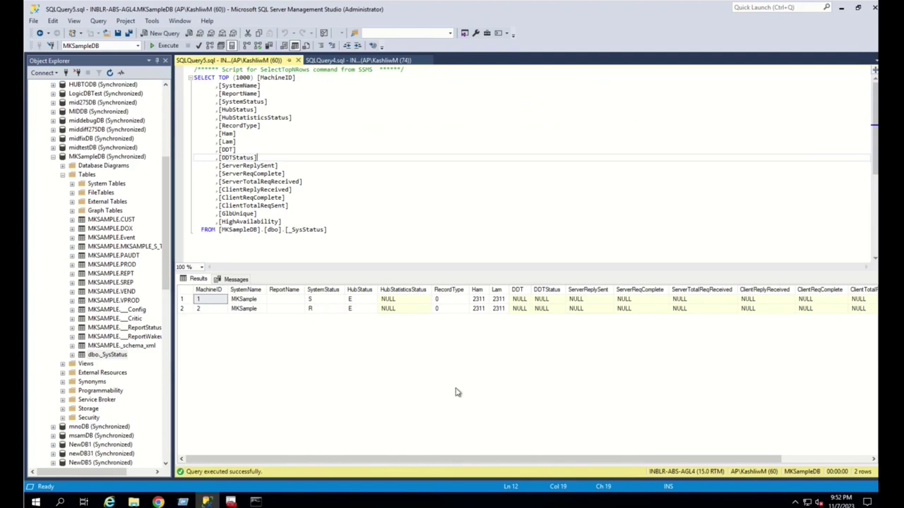
left_click(587, 231)
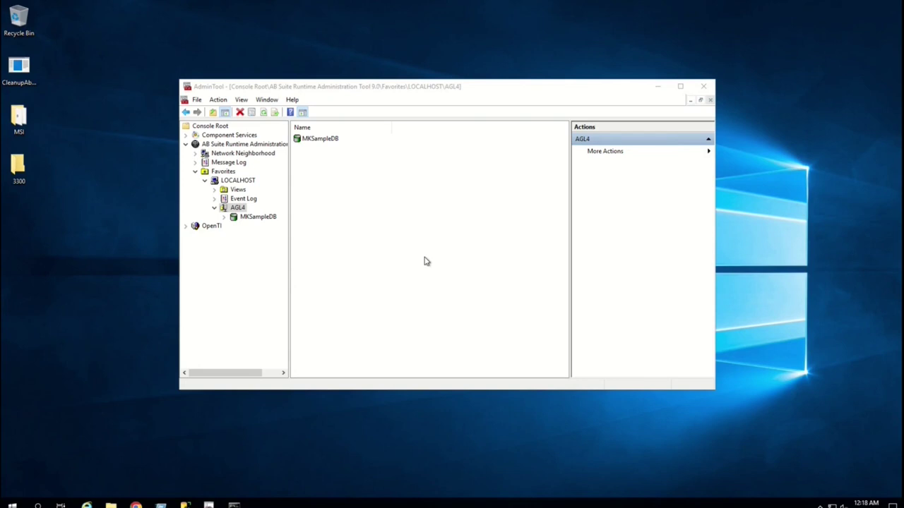
- Set LOCALHOST's machine ID to use the machine name, with auto-generation turned off
left_click(236, 182)
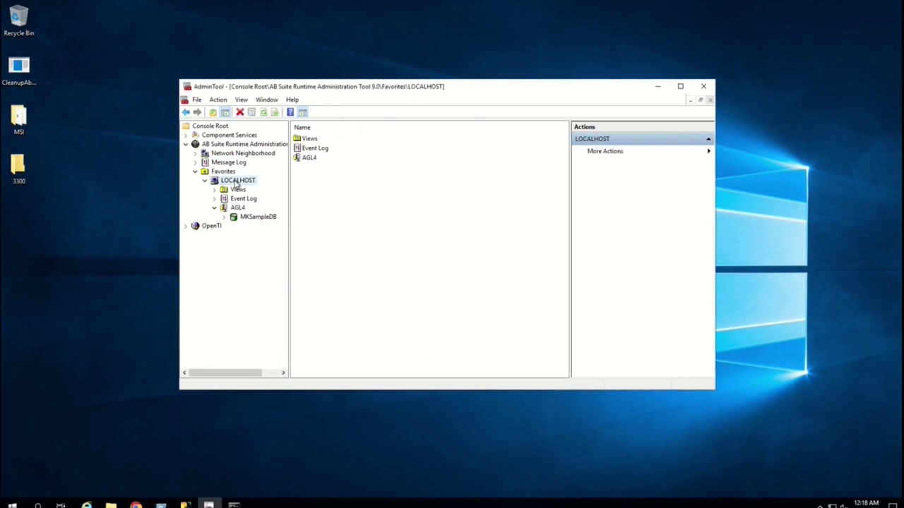
right_click(236, 183)
mouse_move(268, 190)
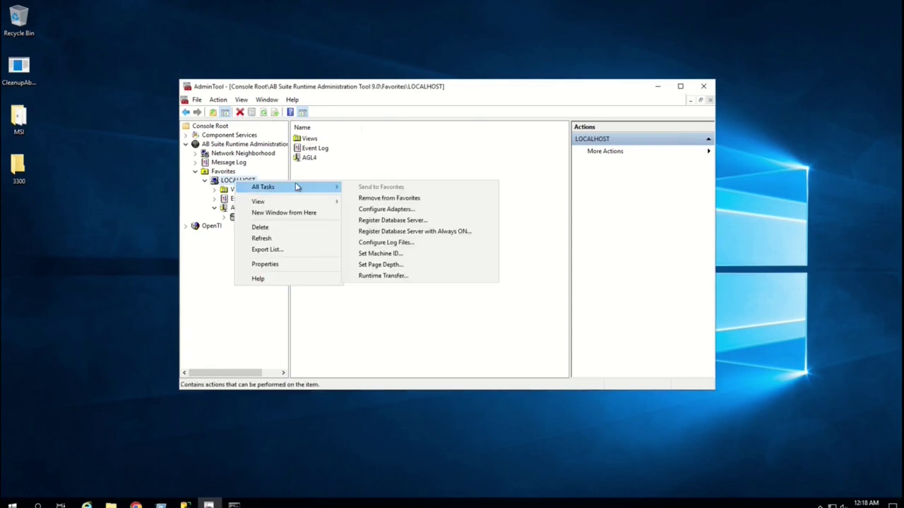
left_click(400, 255)
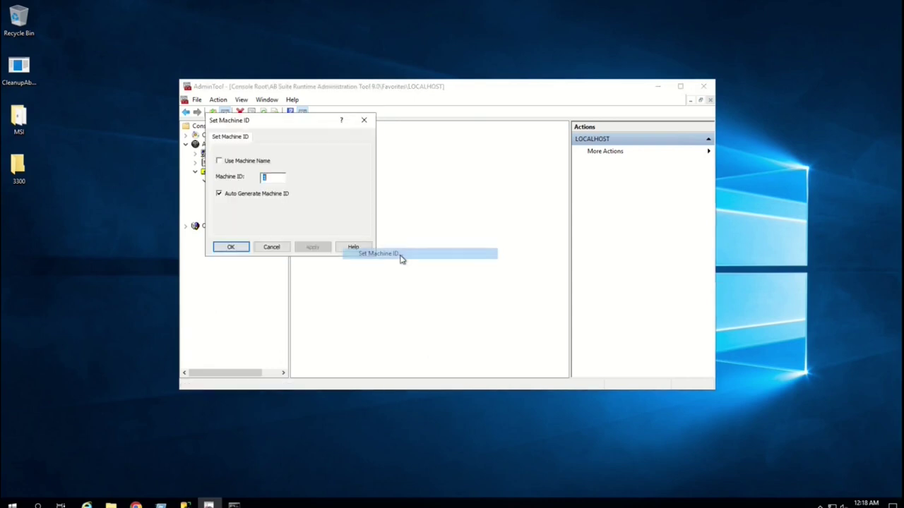
left_click(220, 161)
left_click(219, 194)
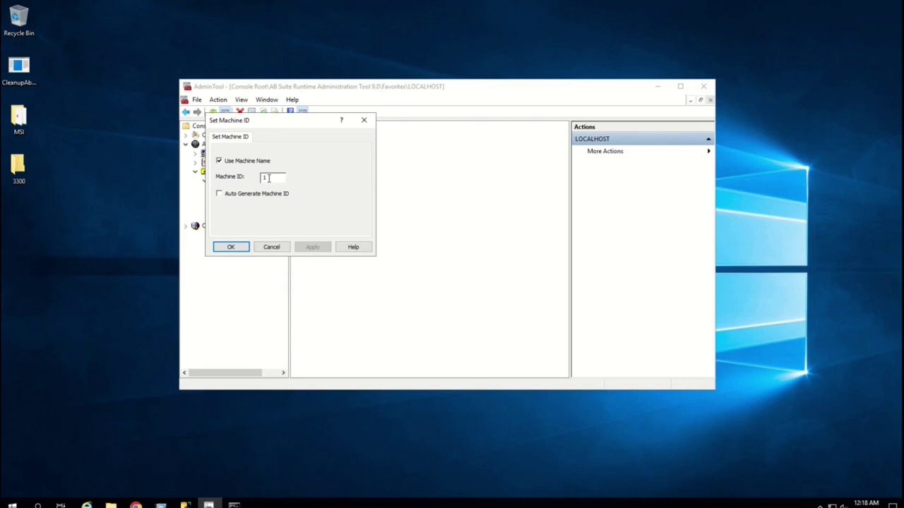
left_click(231, 247)
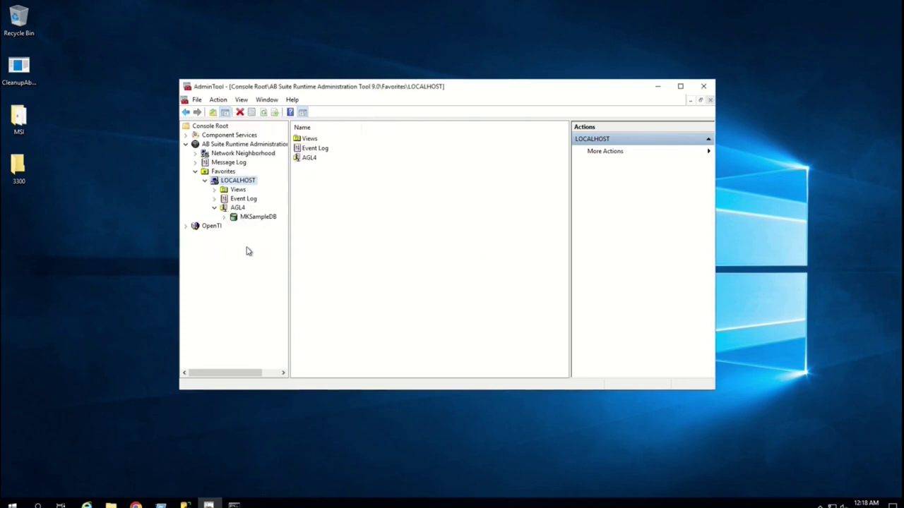
- Enable High Availability for MKSampleDB and close the finished progress message
left_click(259, 217)
right_click(258, 216)
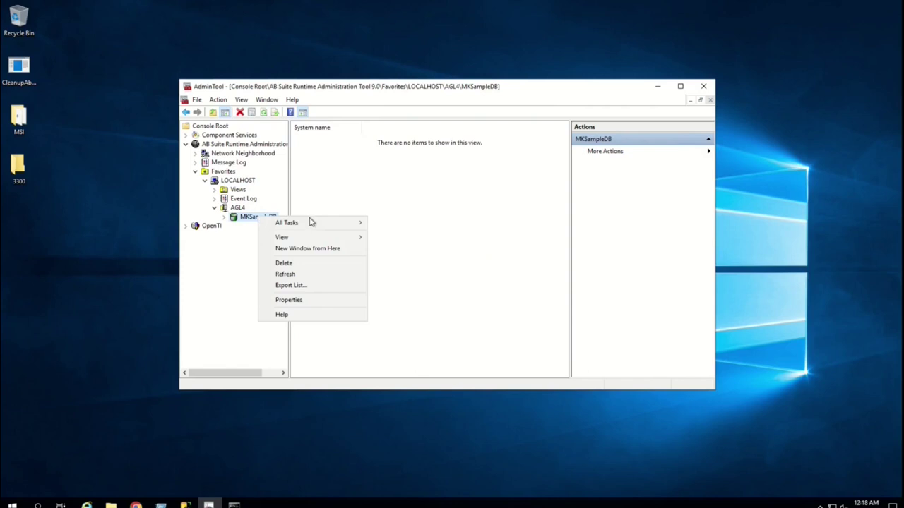
mouse_move(354, 223)
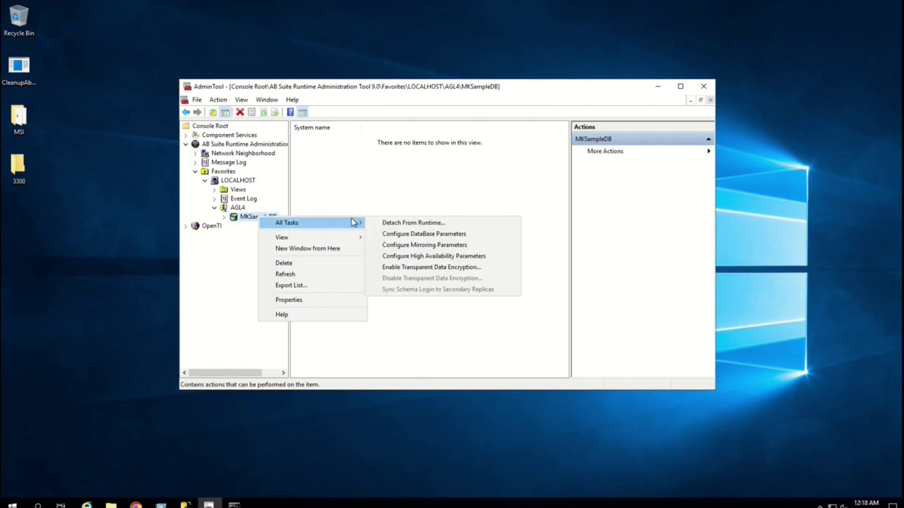
left_click(430, 259)
left_click(226, 157)
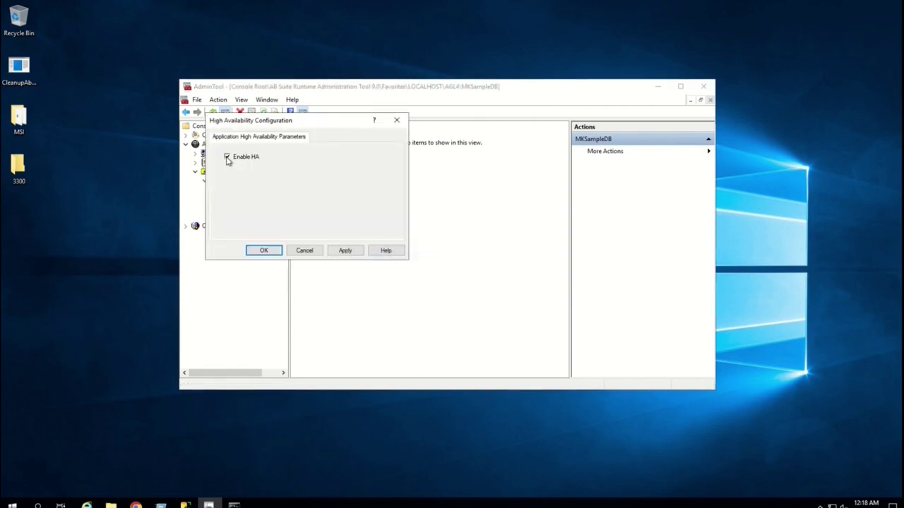
left_click(276, 252)
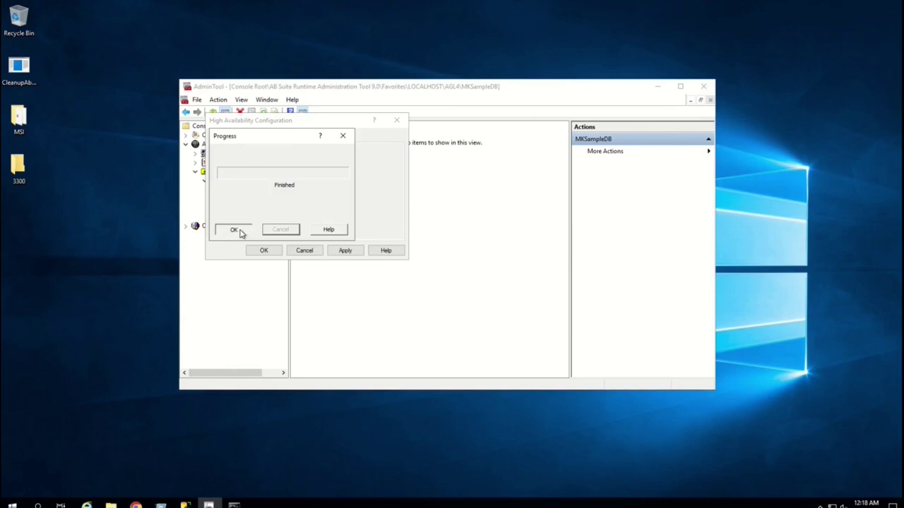
left_click(240, 233)
- Start a runtime transfer from LOCALHOST using a custom packaged system
left_click(247, 182)
right_click(248, 182)
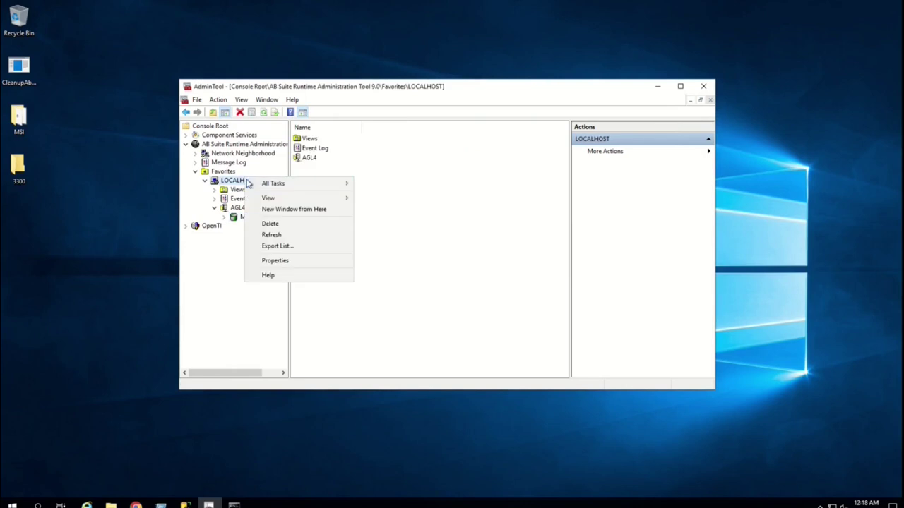
mouse_move(289, 185)
left_click(405, 273)
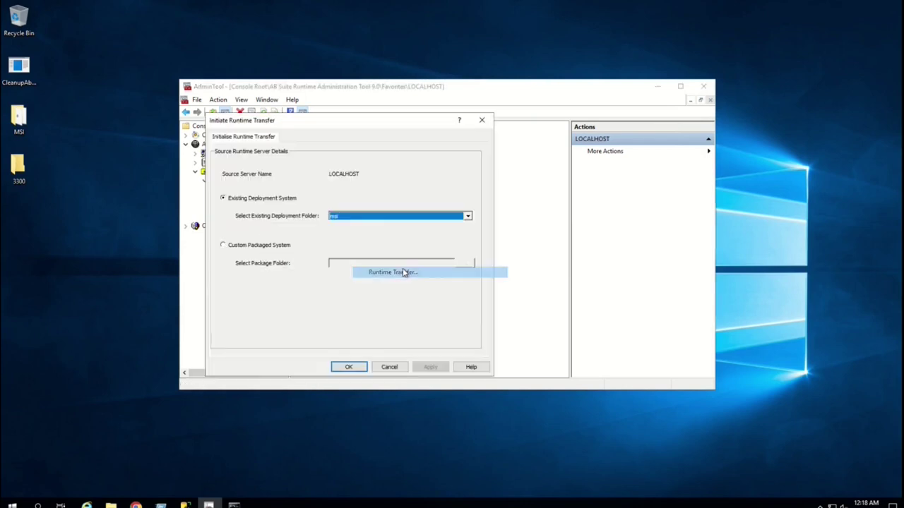
left_click(267, 247)
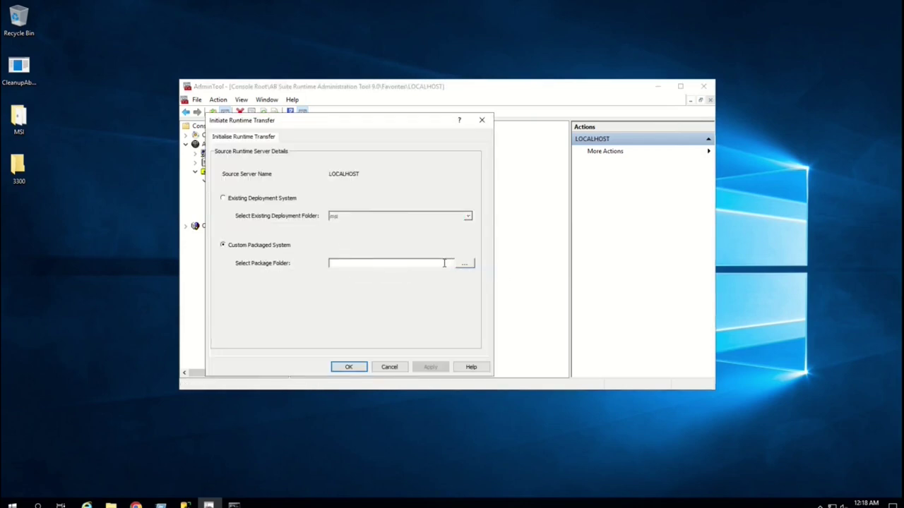
- Use the MSI folder as the package source and queue MKSample.msi for deployment
left_click(465, 264)
left_click(337, 200)
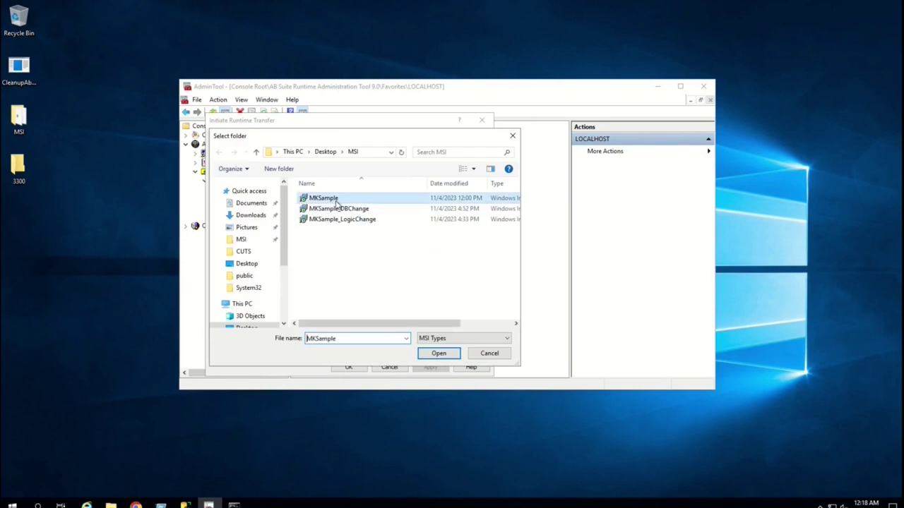
left_click(440, 355)
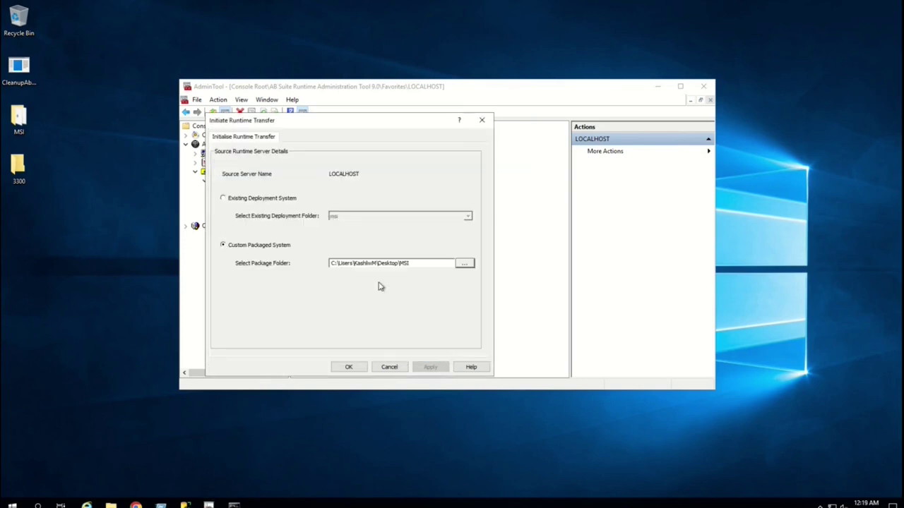
left_click(348, 366)
left_click(242, 183)
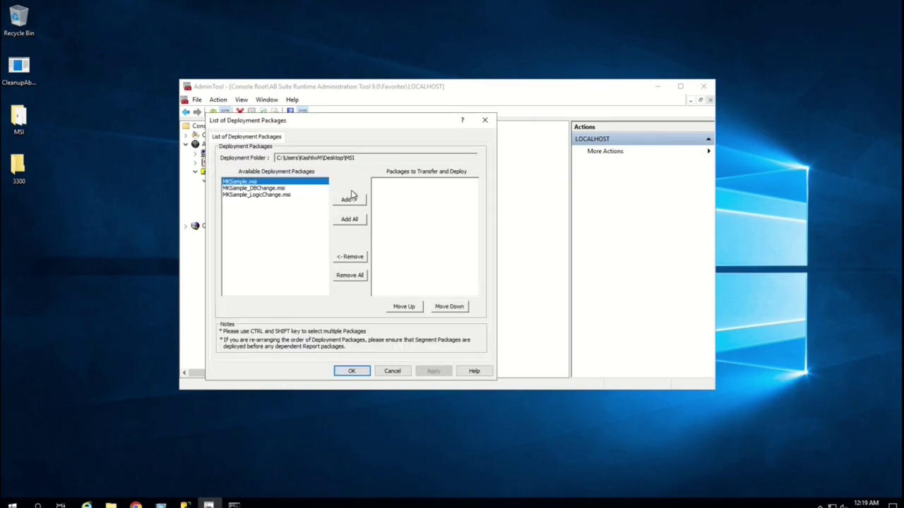
left_click(350, 198)
left_click(352, 371)
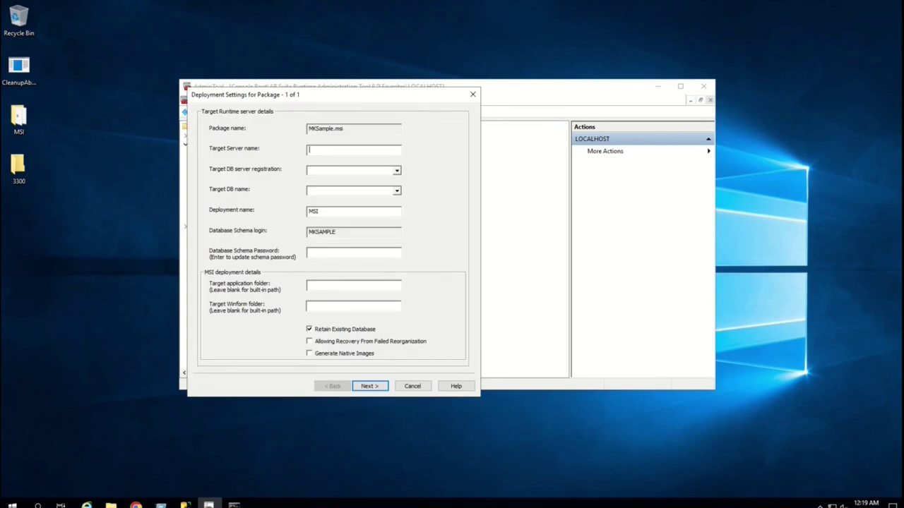
- Target localhost with the MKSampleDB schema password and confirm moving the system there
type("localhost")
key("Tab")
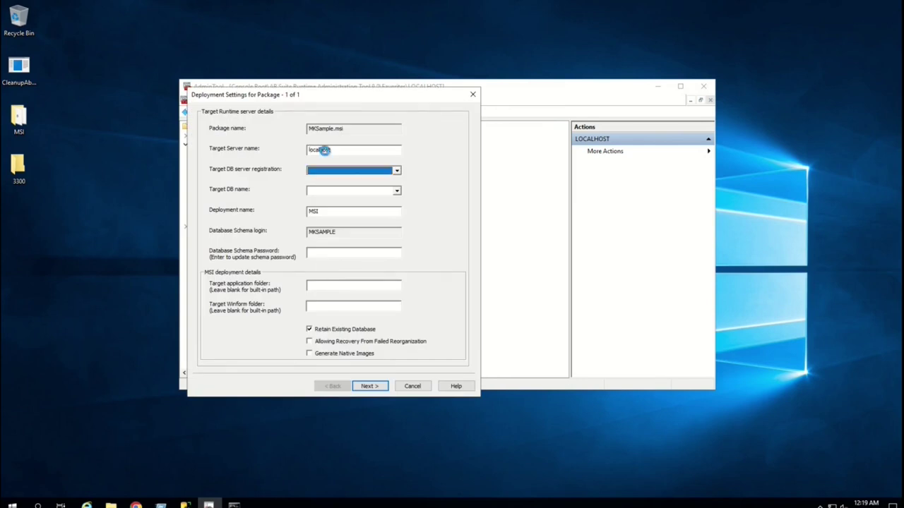
key("Tab")
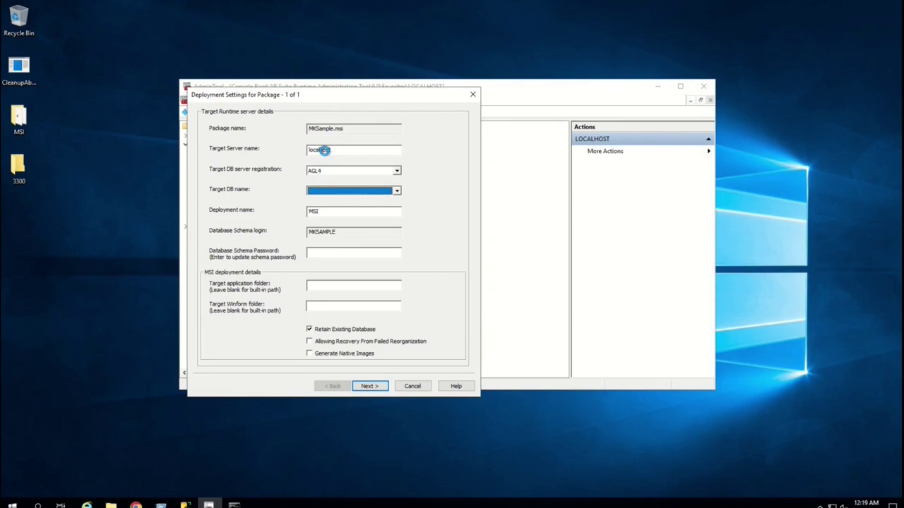
left_click(339, 254)
type("******")
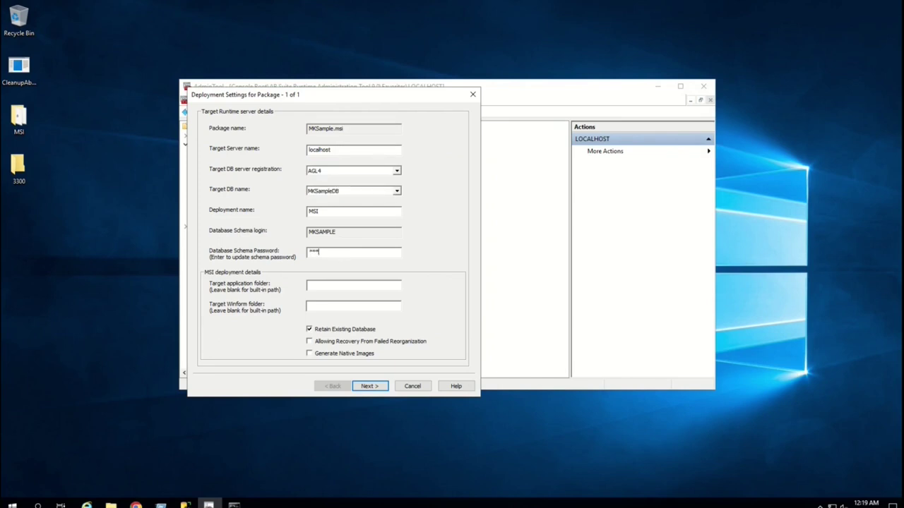
type("******")
left_click(369, 386)
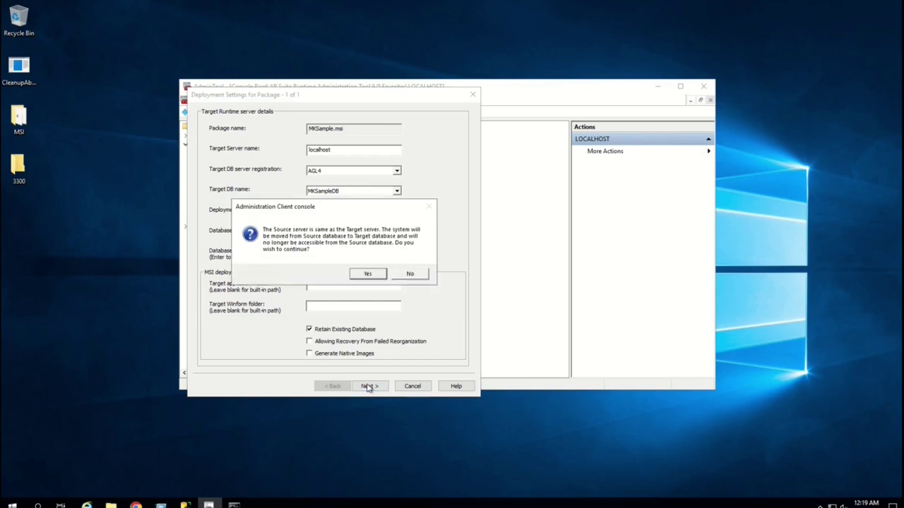
left_click(367, 274)
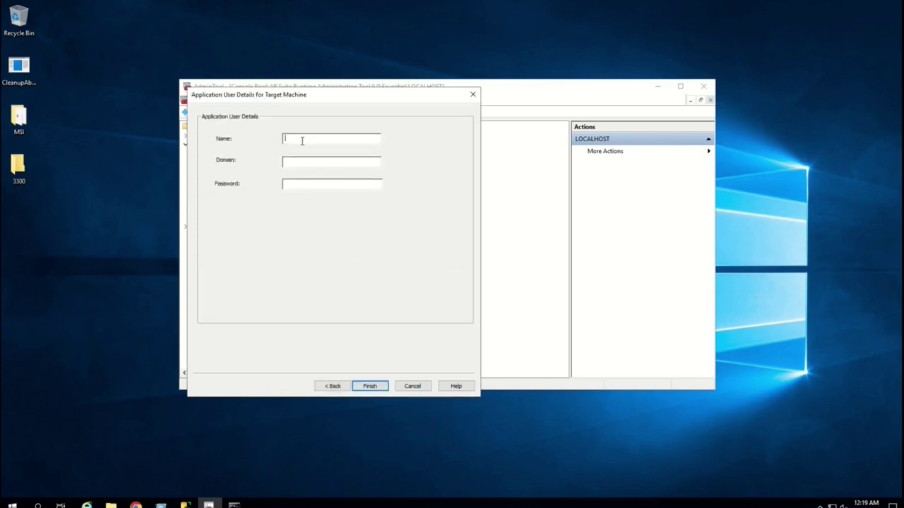
- Enter the application user name, domain eu and password, deploy, and dismiss the results
type("dr9appuser")
key("Tab")
type("eu")
key("Tab")
type("*********************")
key("Return")
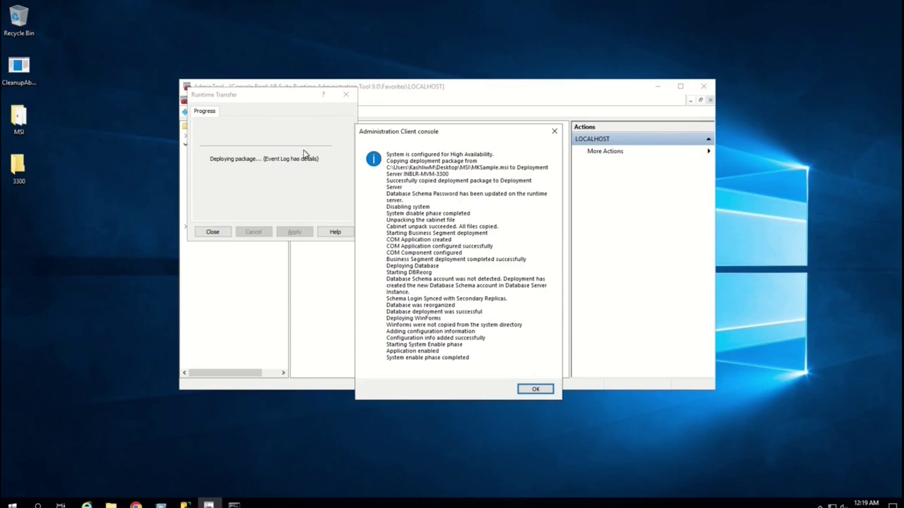
left_click(533, 389)
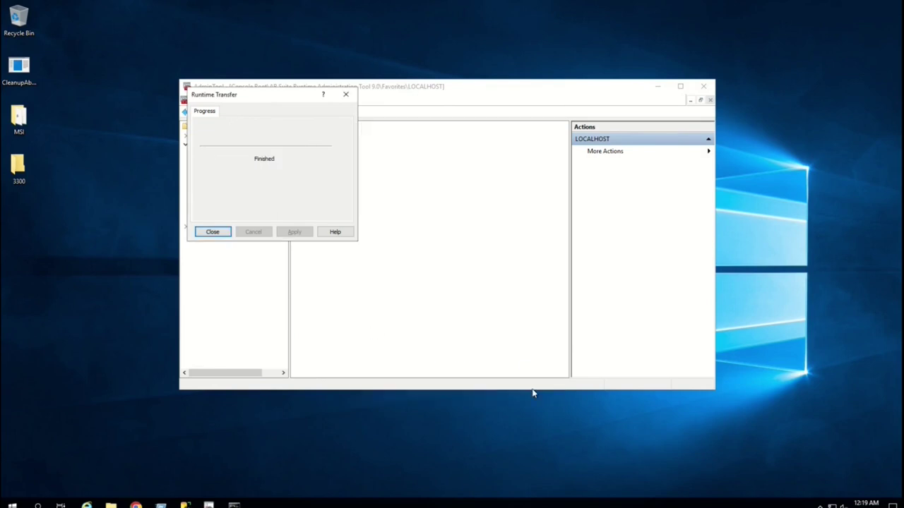
left_click(186, 505)
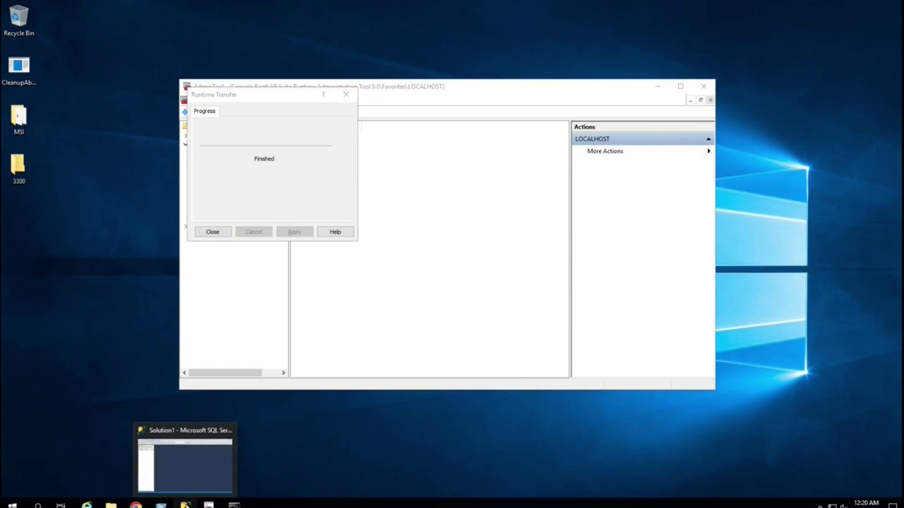
- Expand the INBLR-ABS-AGL4 server and its Databases list in SSMS
left_click(184, 489)
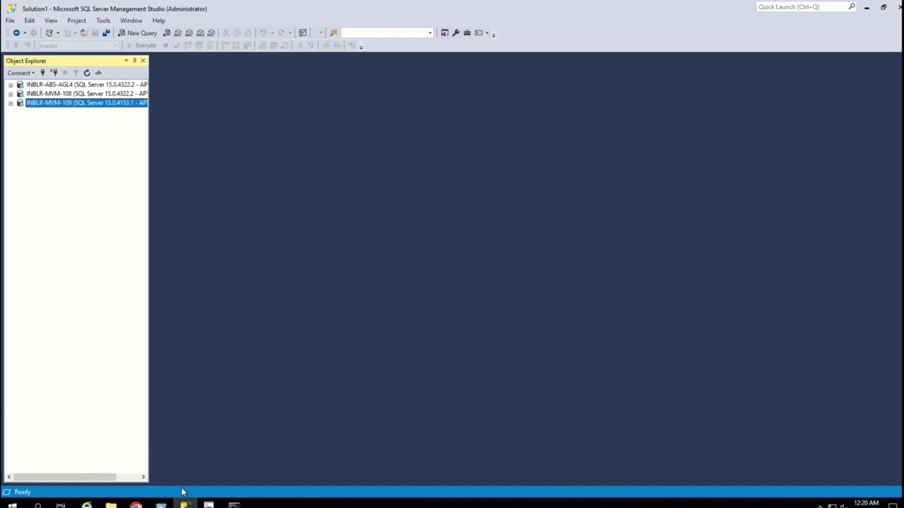
left_click(11, 84)
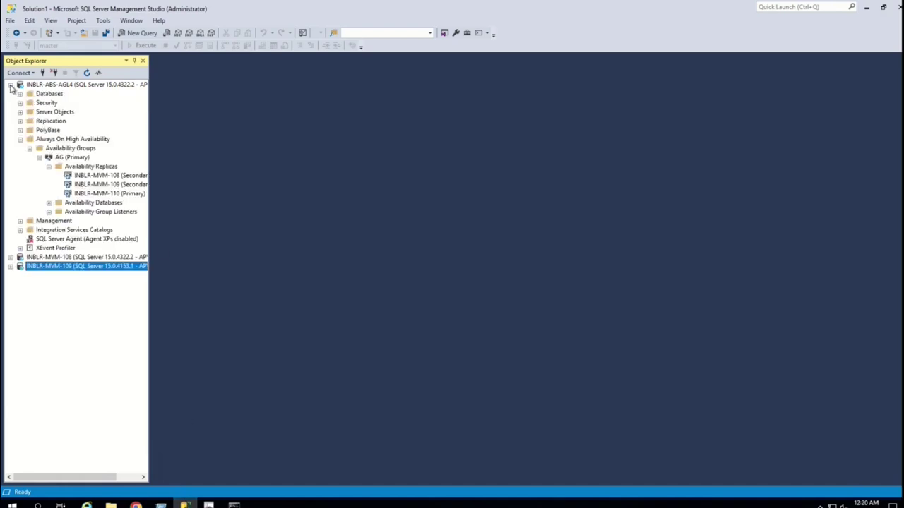
left_click(21, 140)
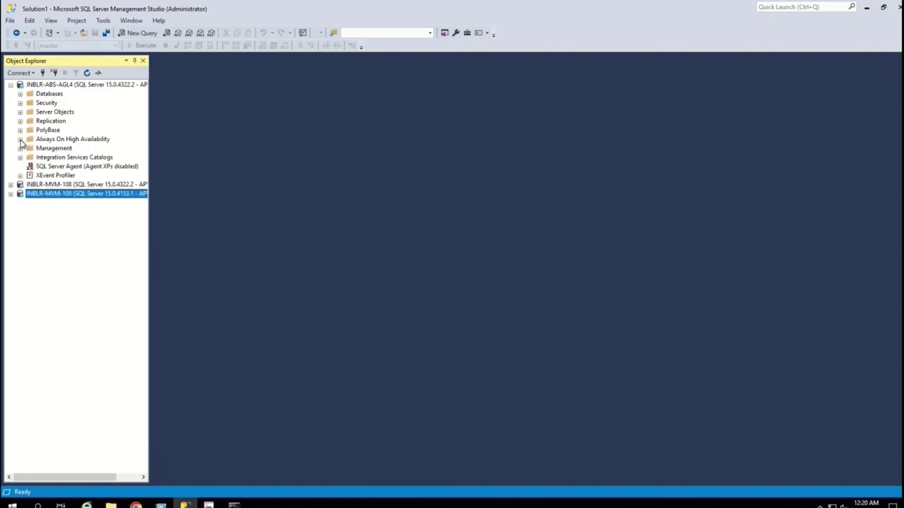
left_click(20, 94)
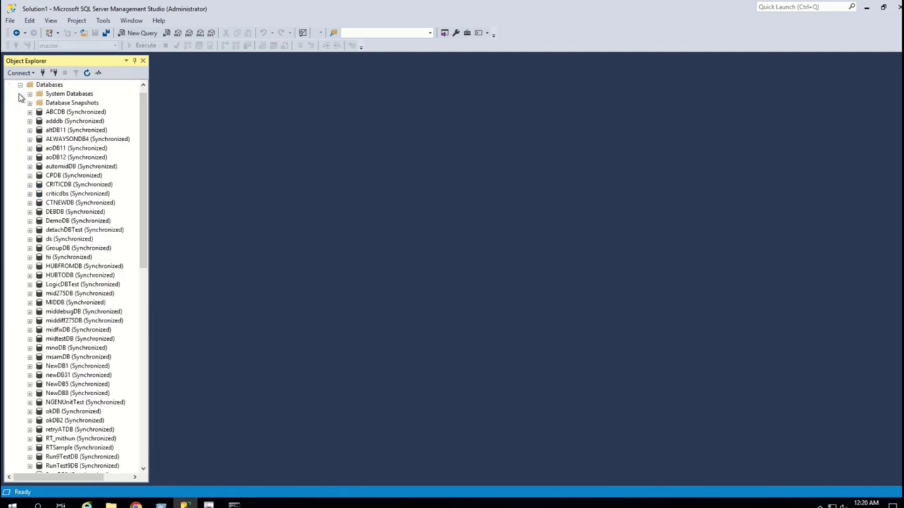
left_click(86, 259)
key("m")
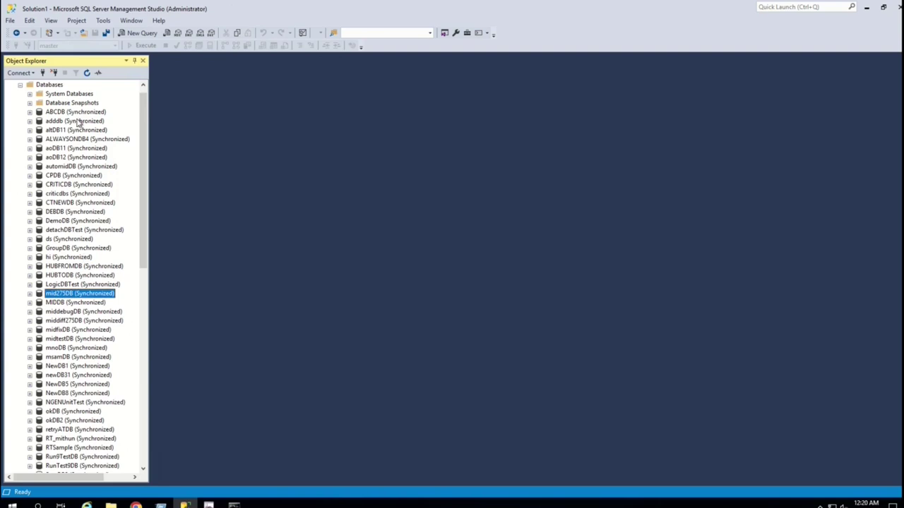
- Refresh the database list and expand MKSampleDB down to its Tables folder
left_click(87, 75)
left_click(54, 86)
left_click(87, 74)
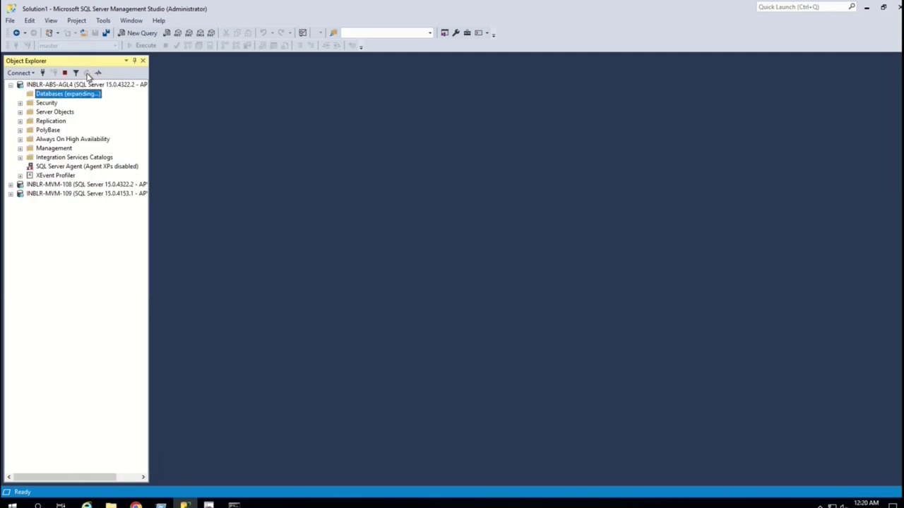
left_click(74, 231)
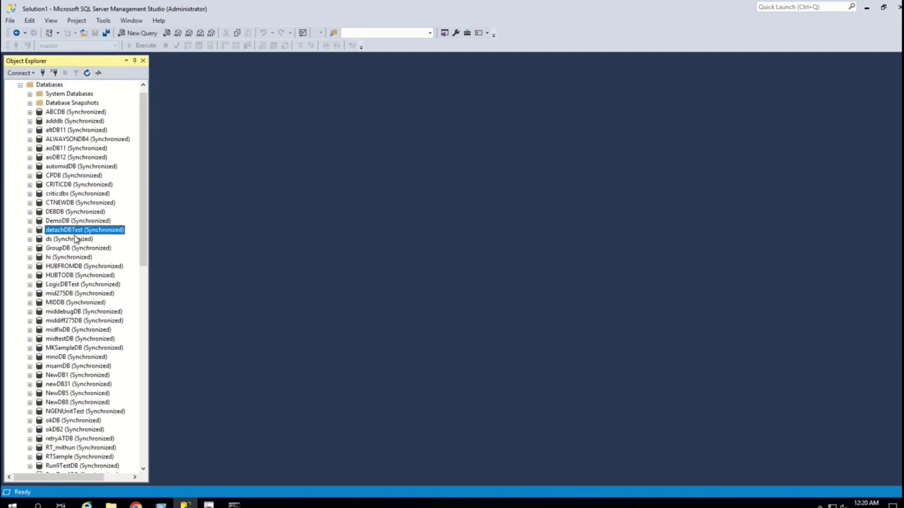
type("mk")
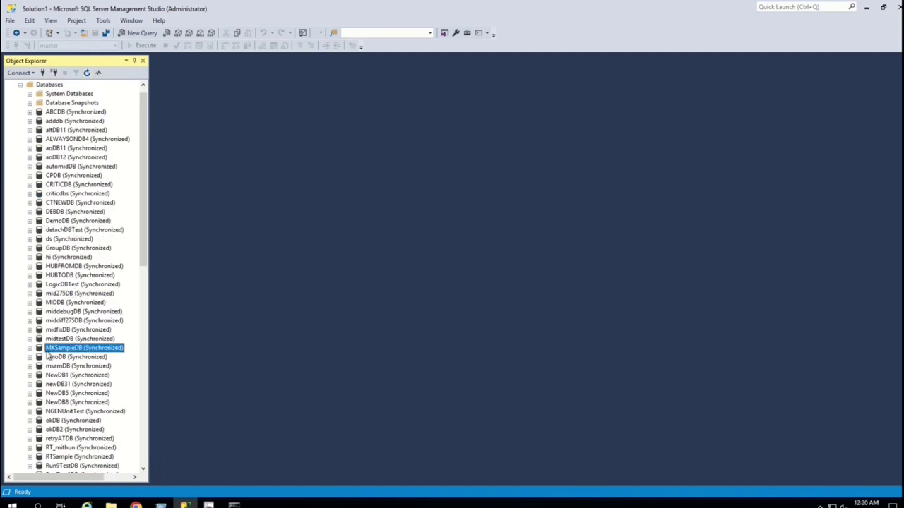
left_click(30, 349)
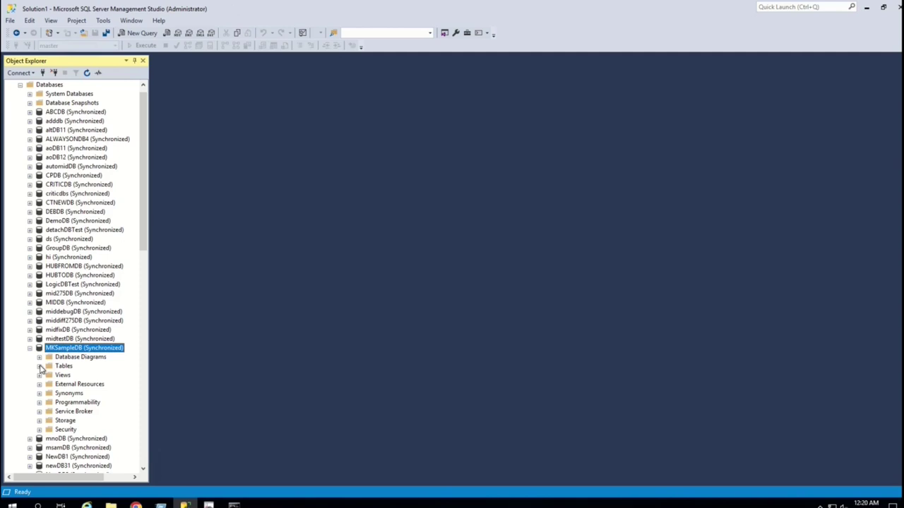
left_click(40, 367)
- Query the top 1000 rows of dbo._SysStatus, then return to AdminTool
scroll(98, 405, "down", 7)
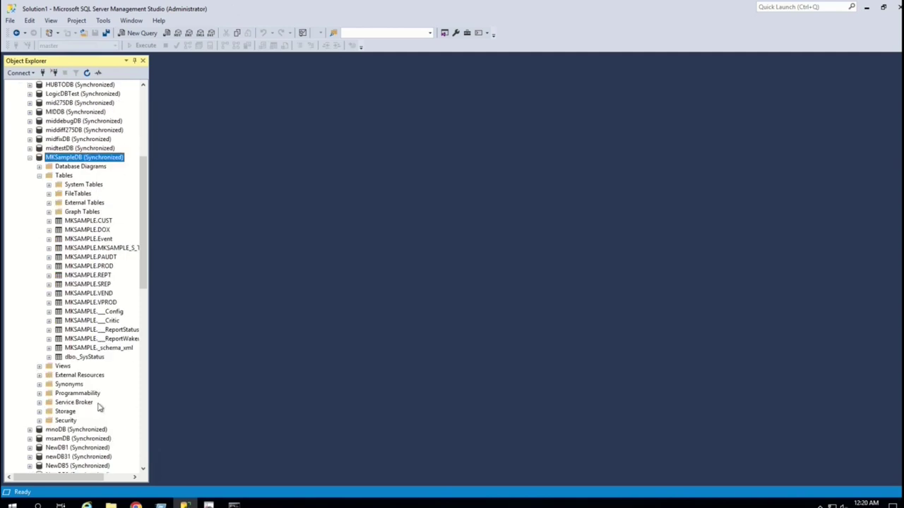
left_click(83, 358)
right_click(83, 358)
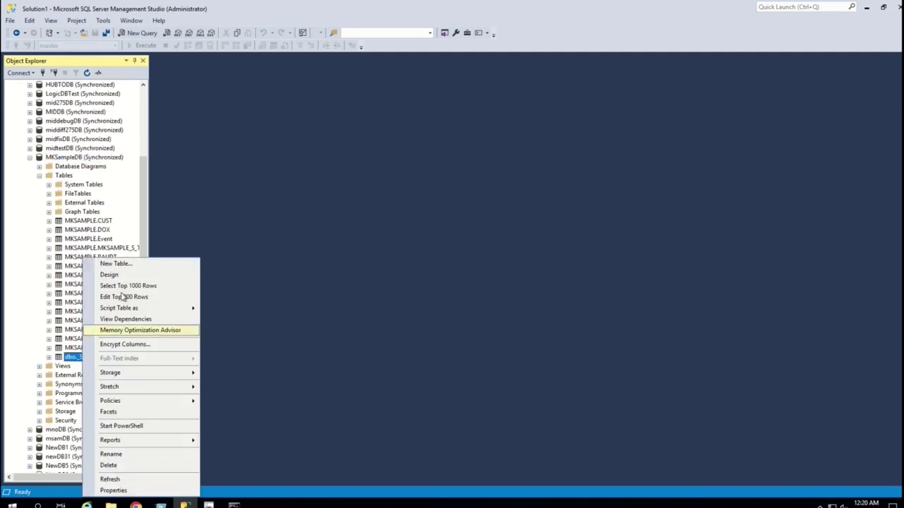
left_click(131, 286)
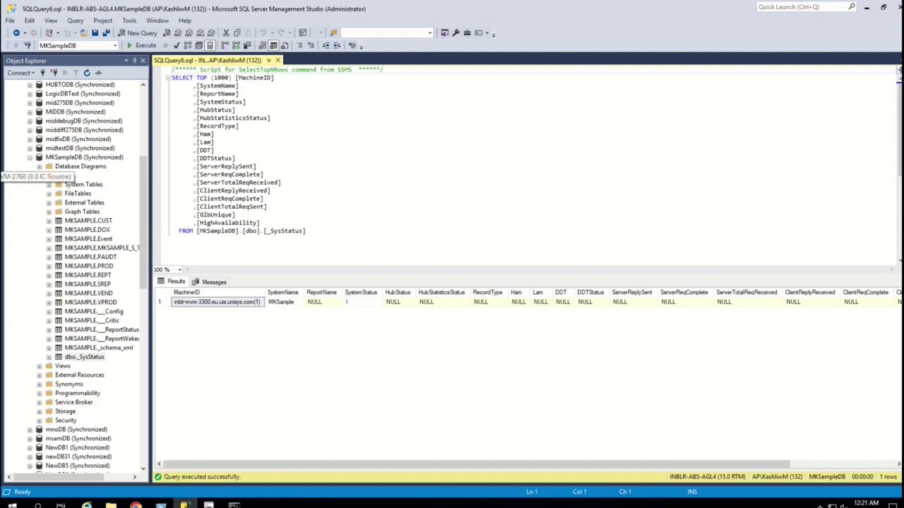
key("alt+Tab")
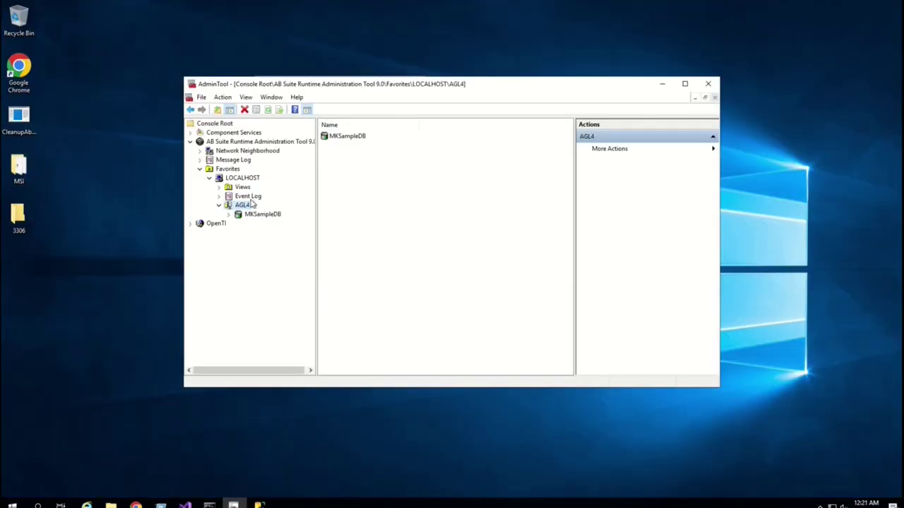
- Make LOCALHOST use its machine name as machine ID, with auto-generation off
right_click(245, 179)
mouse_move(292, 187)
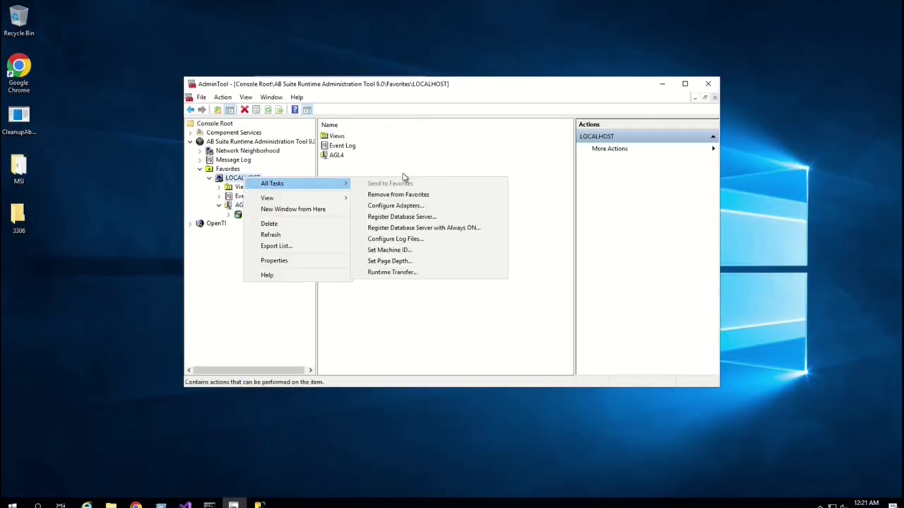
left_click(404, 251)
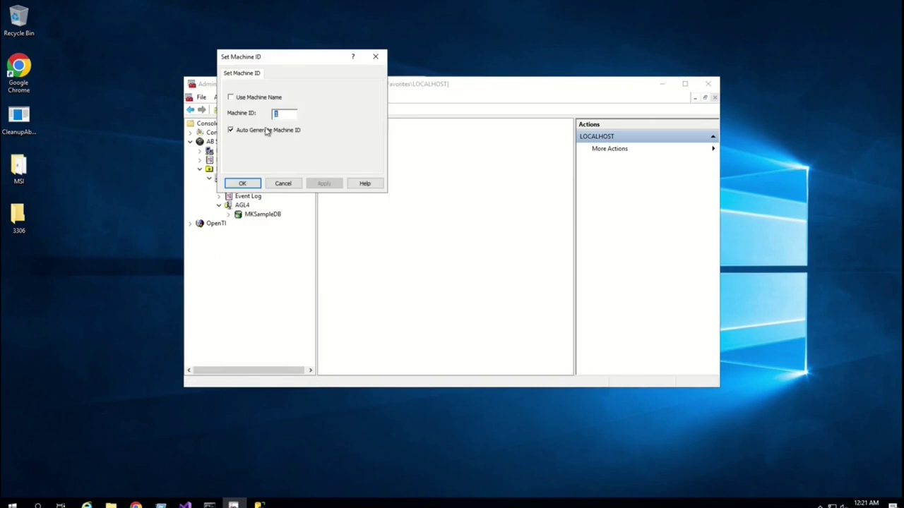
left_click(230, 97)
left_click(231, 130)
left_click(244, 183)
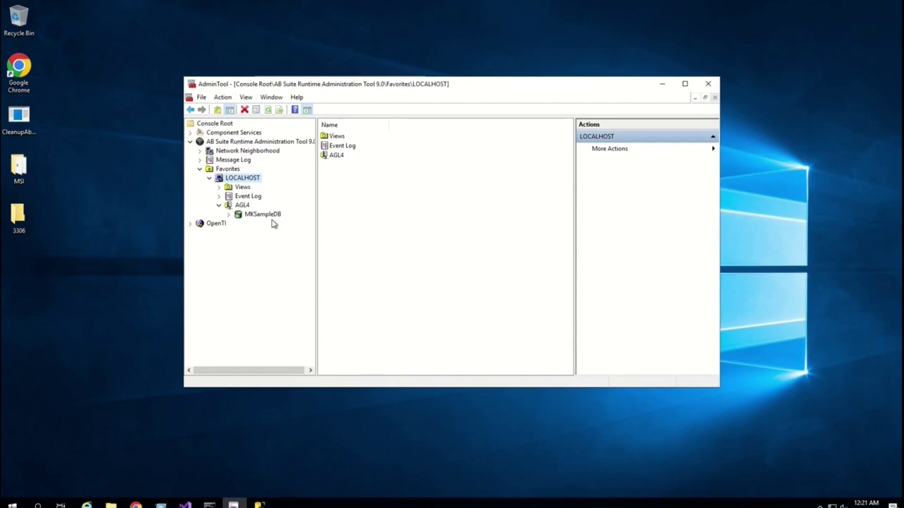
- Enable high availability for MKSampleDB and close the finished progress message
left_click(261, 215)
right_click(261, 215)
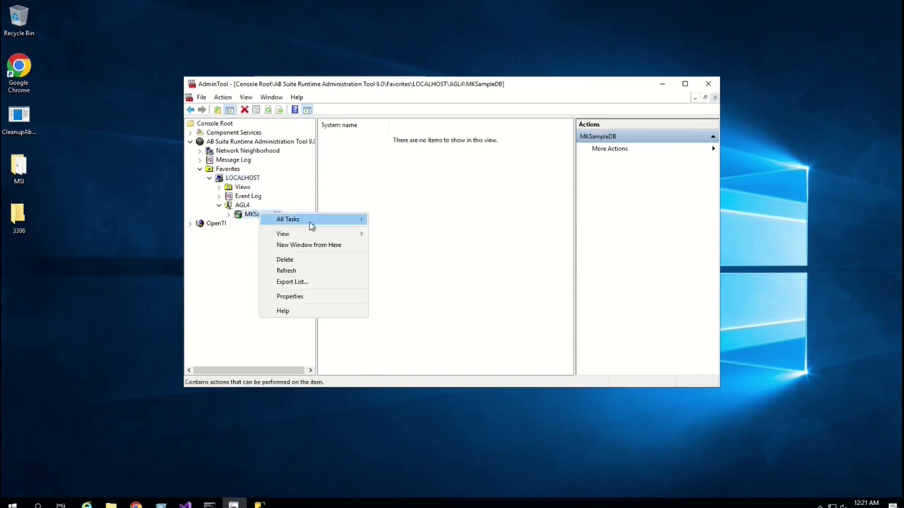
mouse_move(313, 221)
left_click(429, 252)
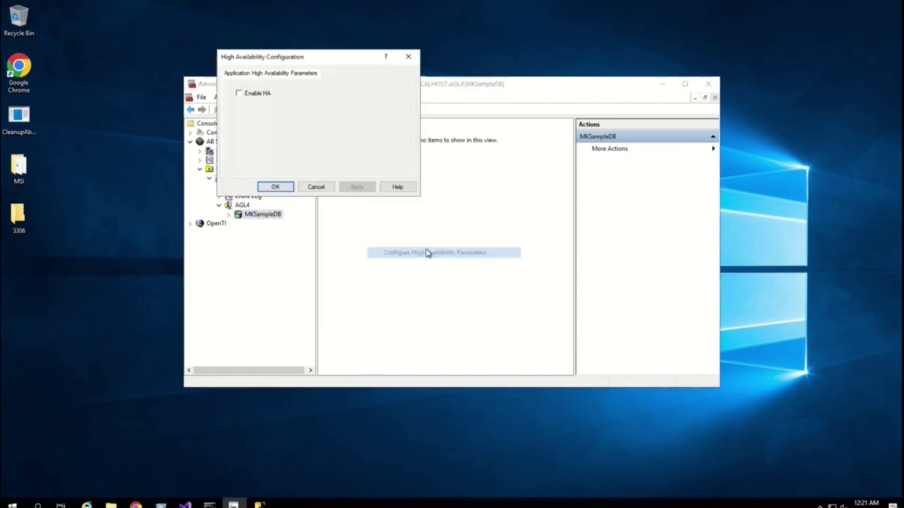
left_click(239, 95)
left_click(277, 186)
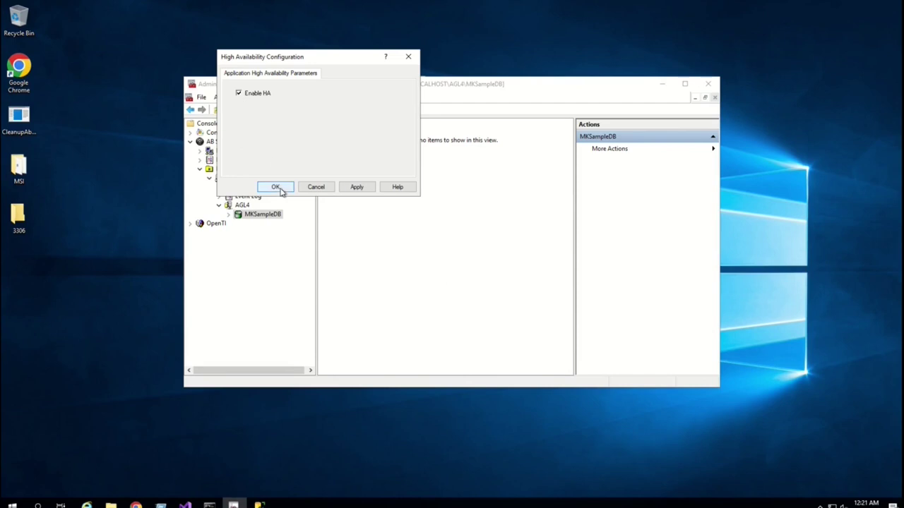
left_click(246, 167)
left_click(242, 177)
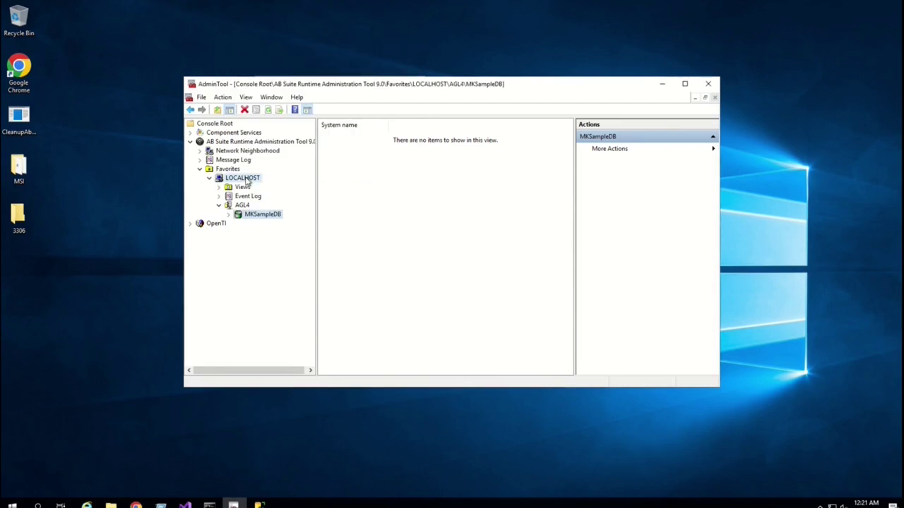
right_click(244, 177)
- Start a custom packaged system transfer and queue MKSample.msi from the MSI folder
mouse_move(286, 185)
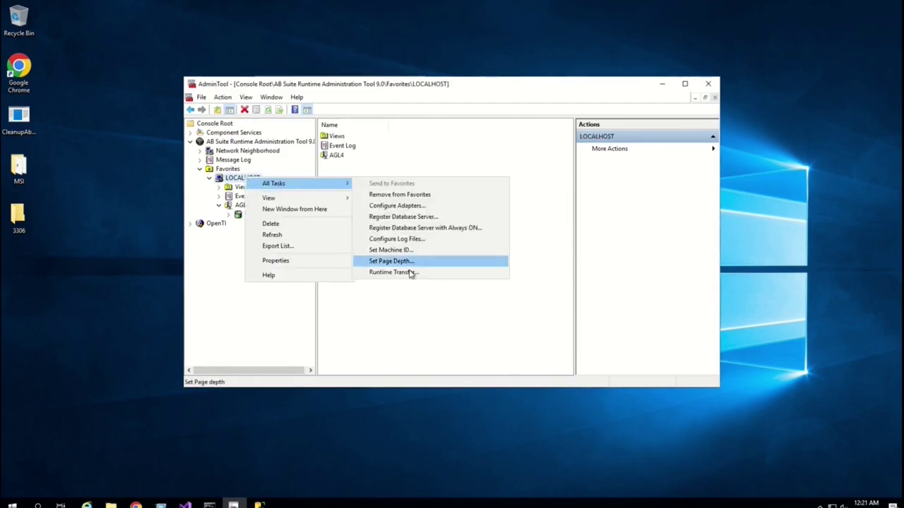
left_click(409, 271)
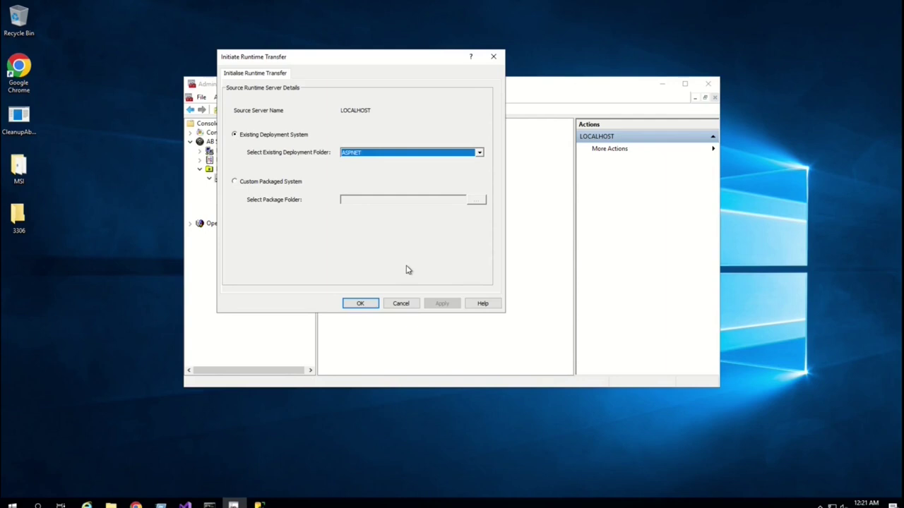
left_click(272, 183)
left_click(476, 200)
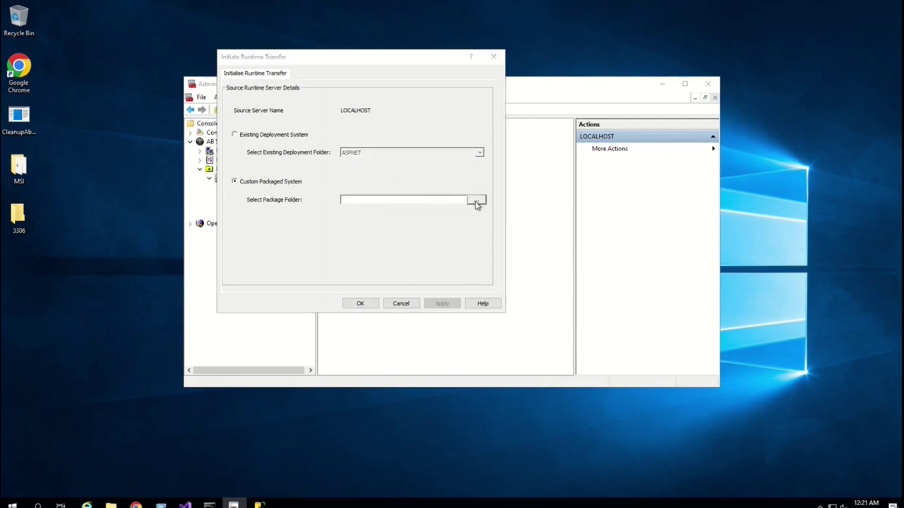
left_click(334, 134)
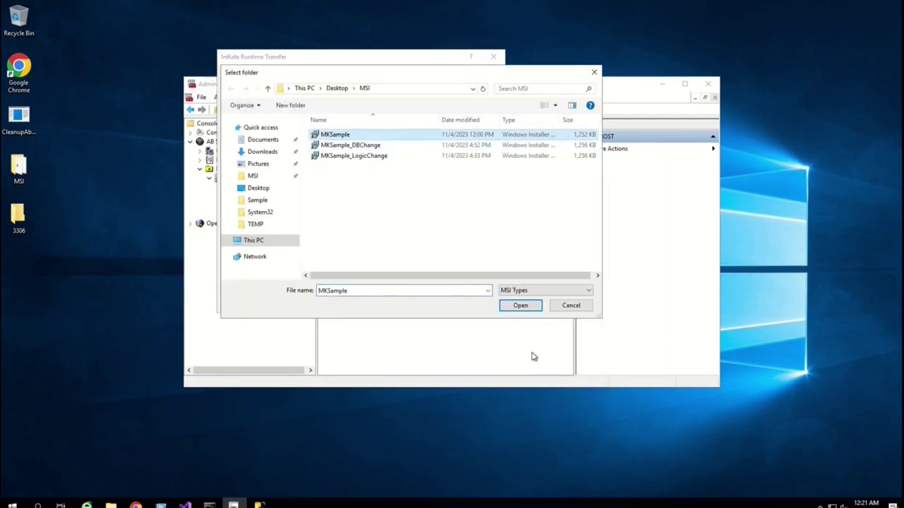
left_click(515, 308)
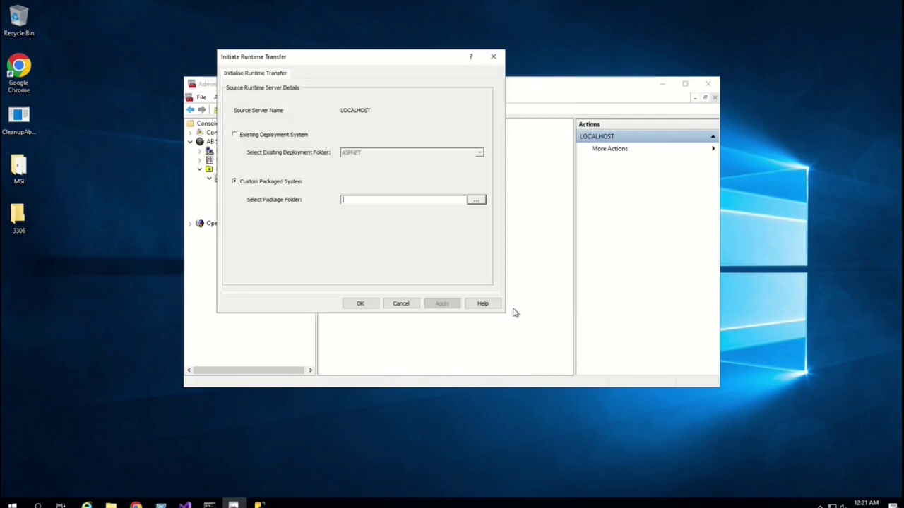
left_click(360, 304)
left_click(291, 118)
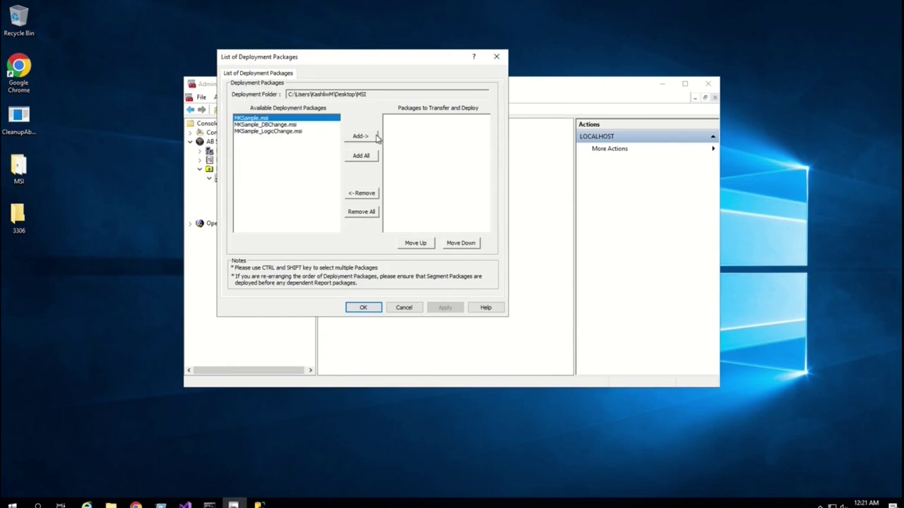
left_click(365, 137)
left_click(363, 308)
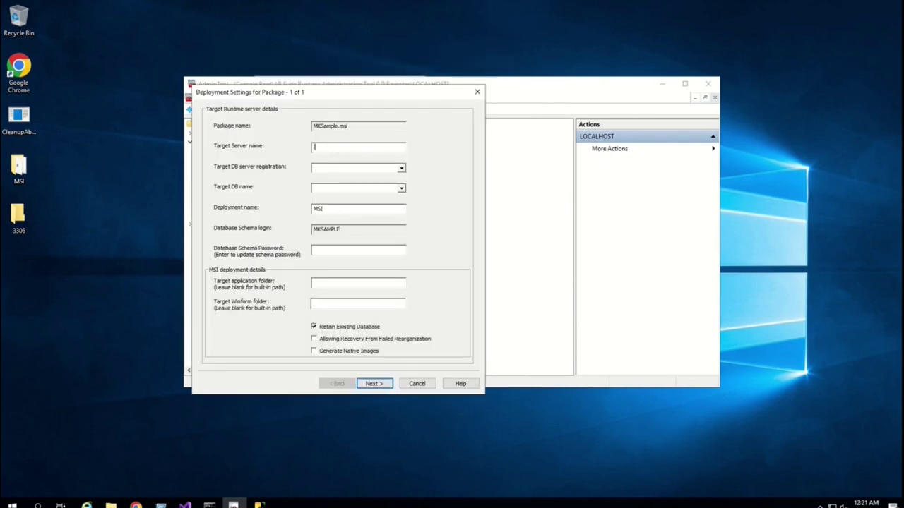
- Target localhost, AGL4 and MKSampleDB with the schema password, and confirm the move
type("localhost")
key("Tab")
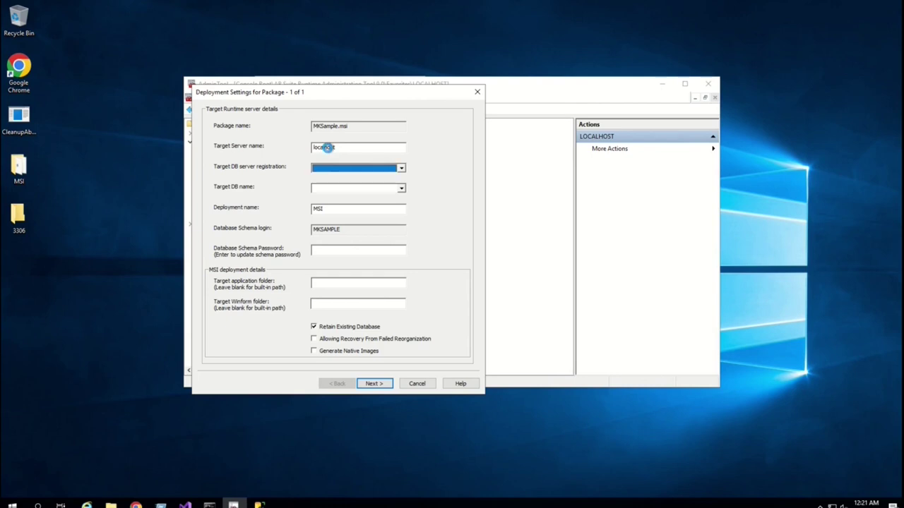
key("Down")
key("Tab")
key("Down")
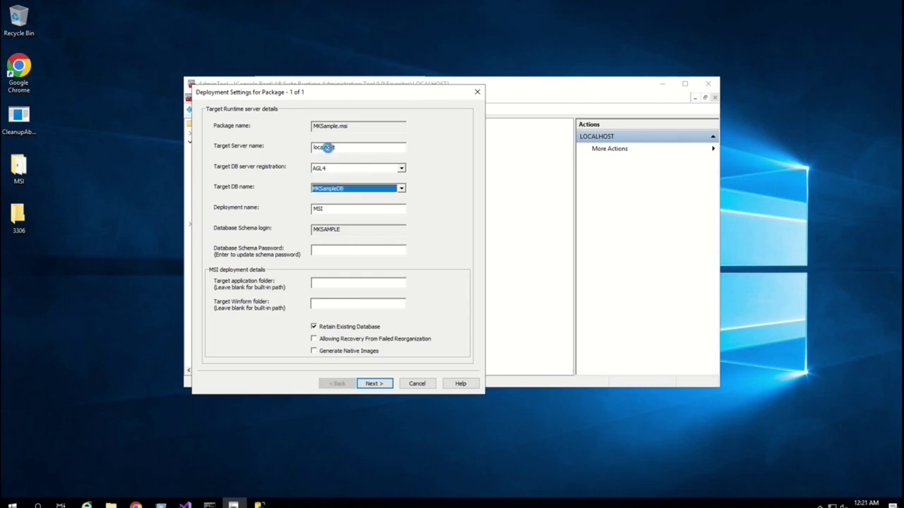
key("Tab")
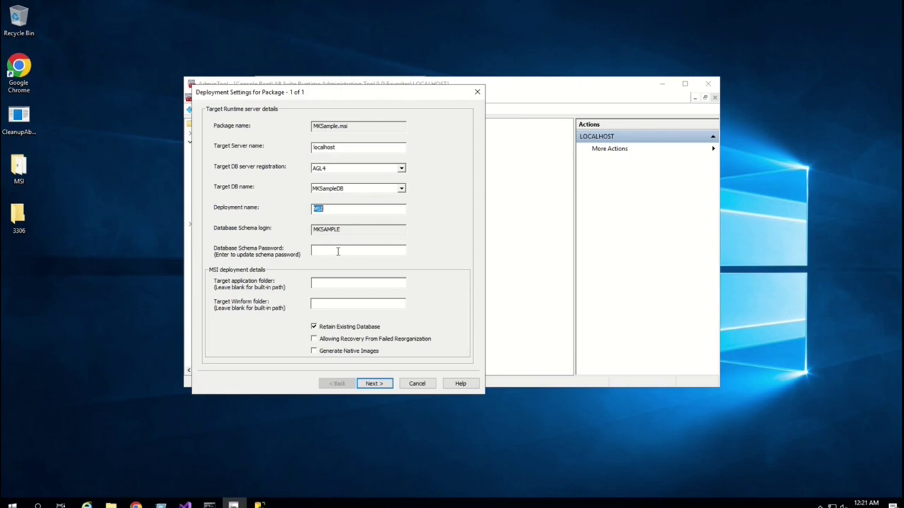
left_click(338, 251)
type("***********")
key("Return")
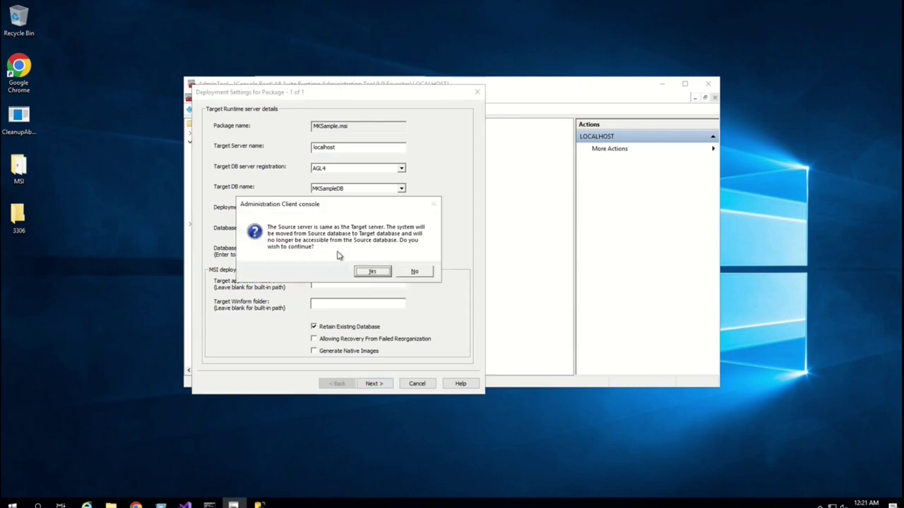
left_click(375, 273)
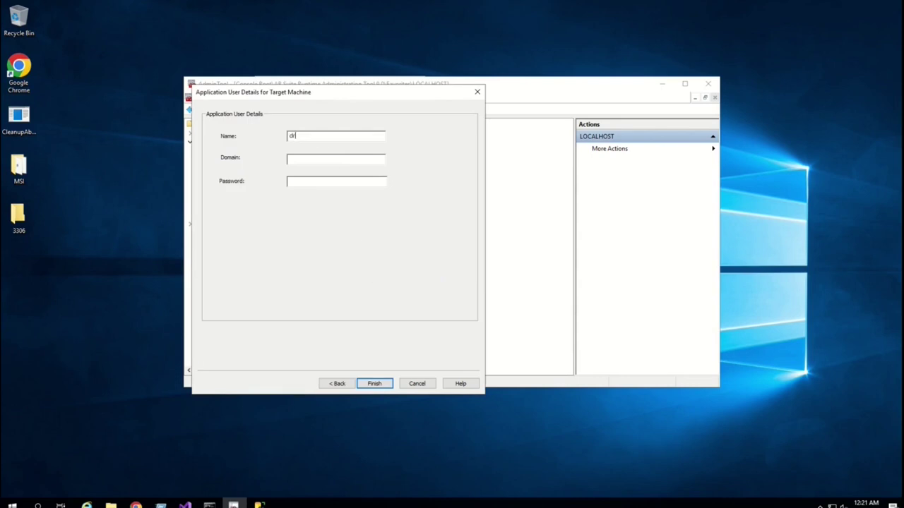
- Enter the application user credentials, deploy, and close the completion report and transfer window
type("dr9appu")
type("******************")
key("Return")
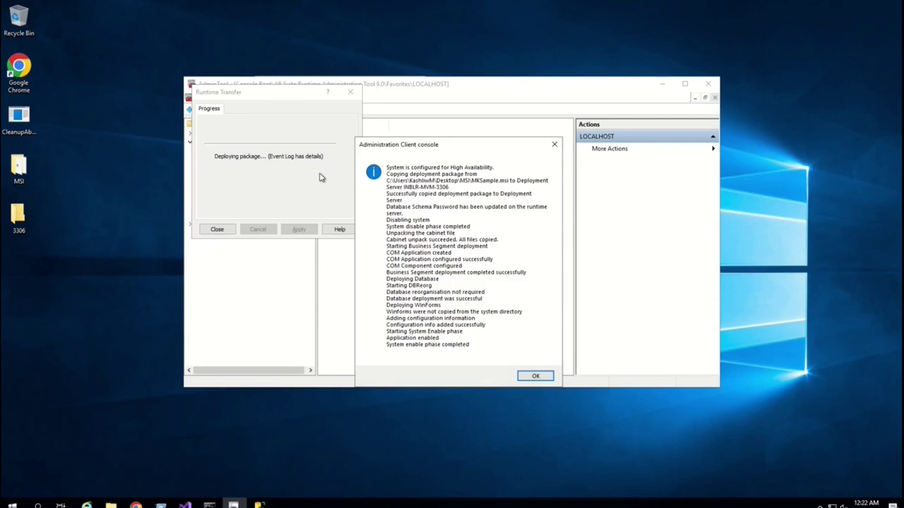
left_click(537, 377)
left_click(228, 229)
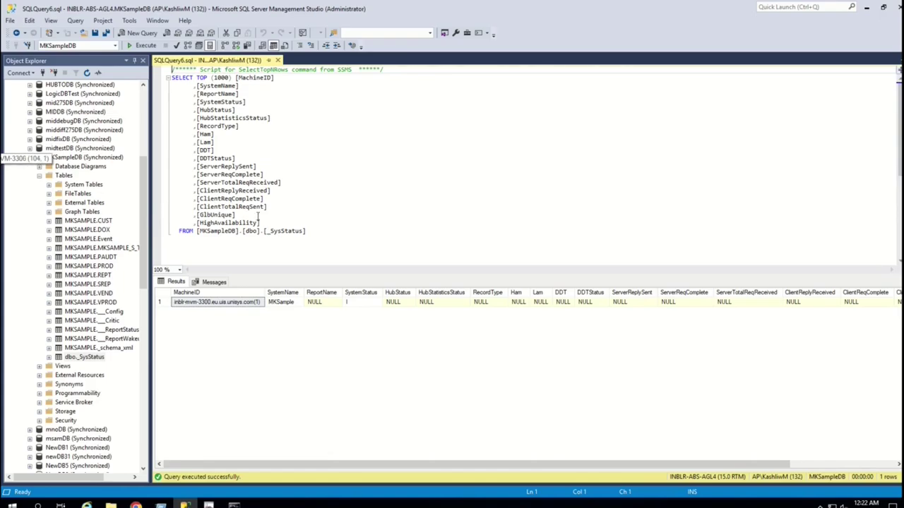
- Re-run the _SysStatus SELECT in SSMS to show the second MKSample row
left_click(296, 206)
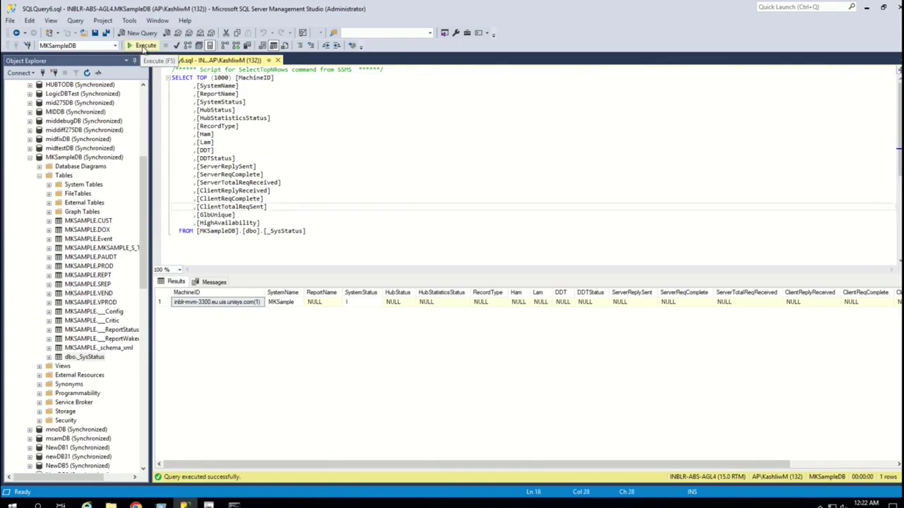
left_click(145, 45)
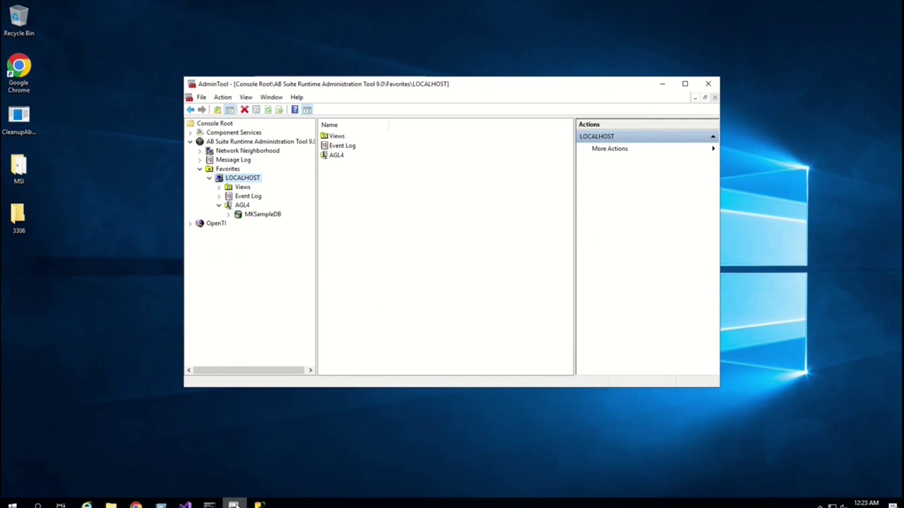
- Refresh MKSampleDB to reveal MKSample and accept its System Configuration unchanged (account months 2311)
left_click(258, 215)
right_click(258, 215)
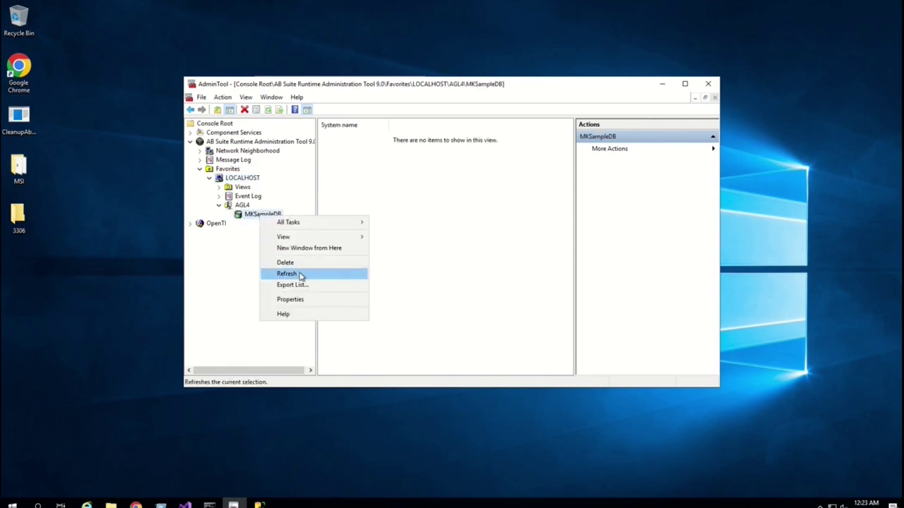
left_click(303, 274)
left_click(269, 226)
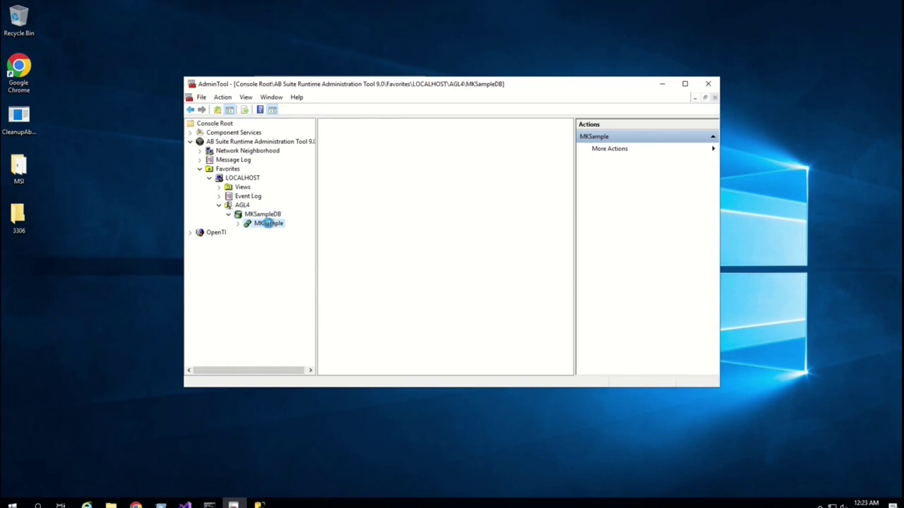
right_click(270, 225)
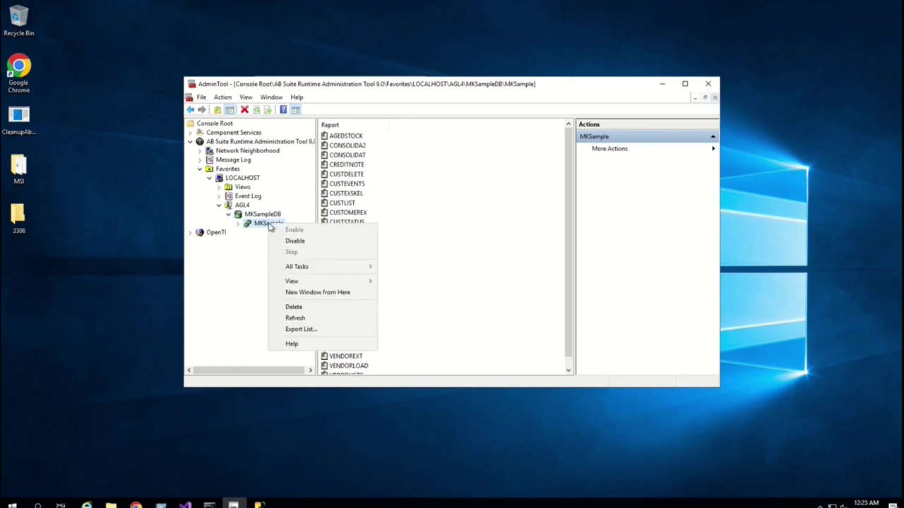
mouse_move(317, 273)
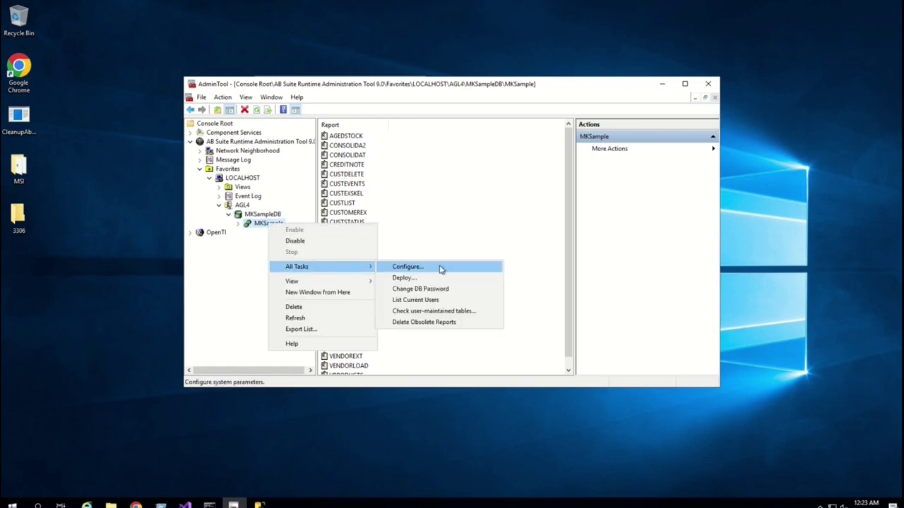
left_click(440, 268)
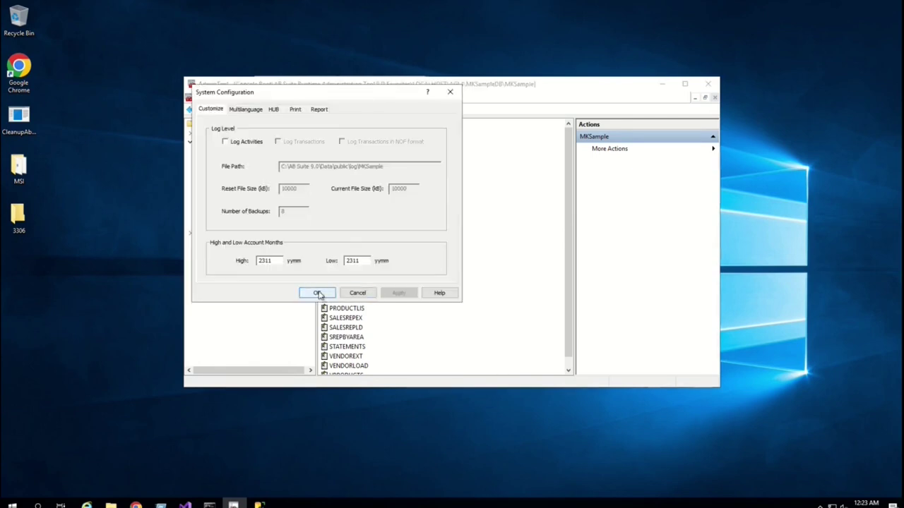
left_click(318, 293)
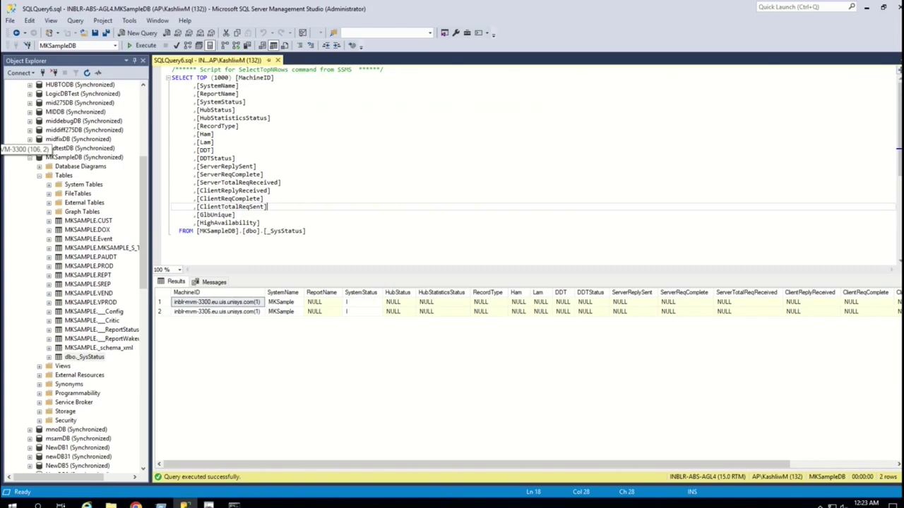
- Re-execute the _SysStatus query to see the updated statuses S and R
left_click(331, 190)
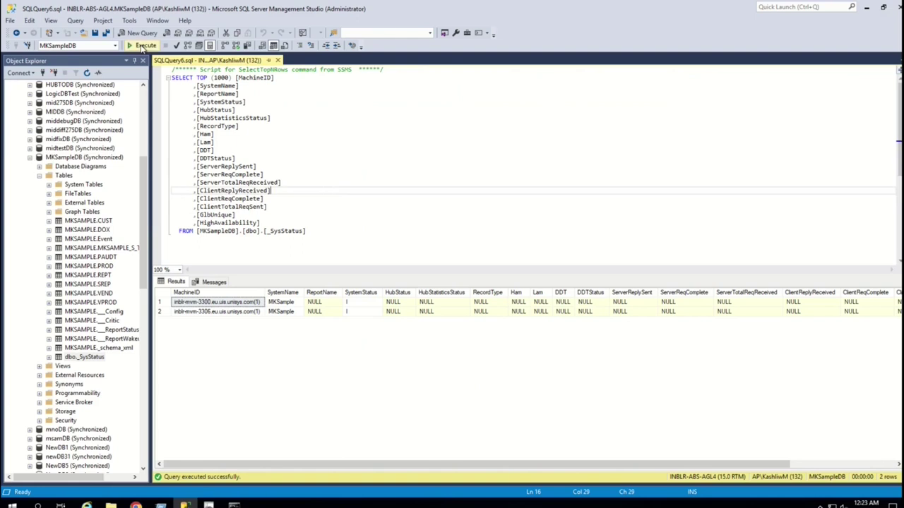
left_click(141, 48)
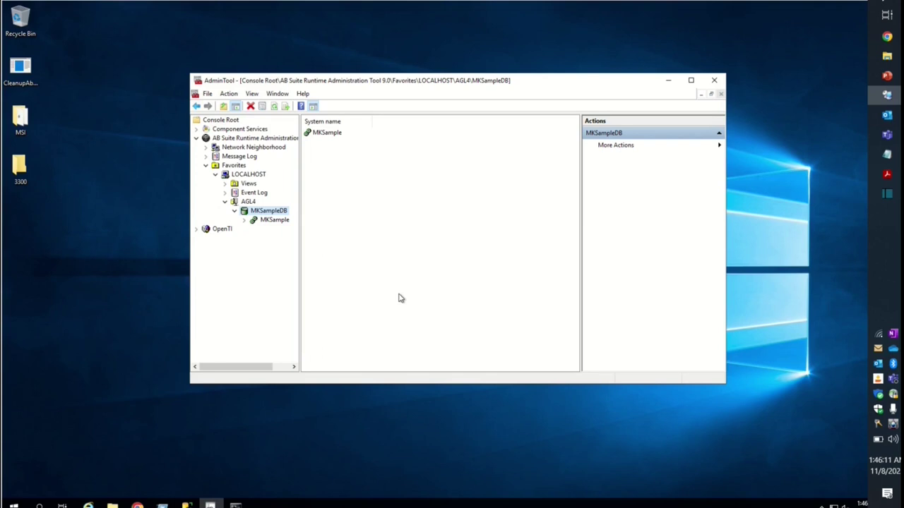
right_click(269, 214)
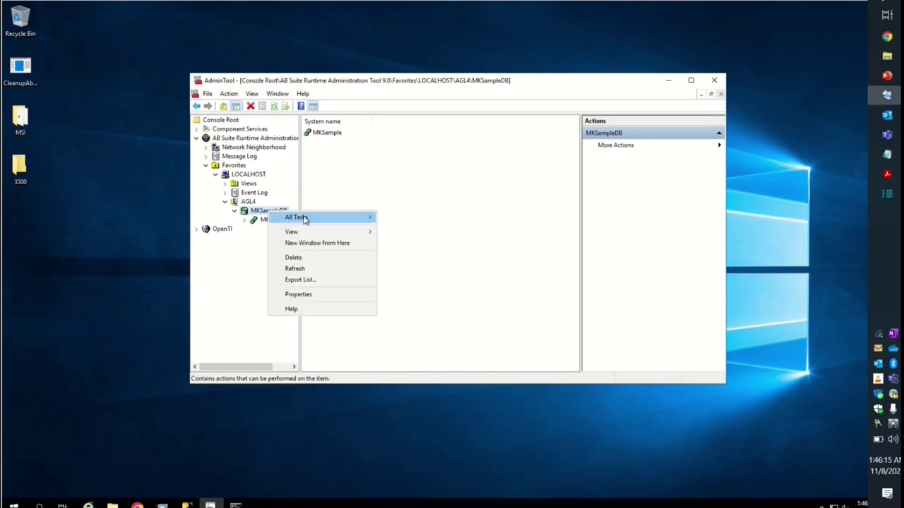
left_click(306, 295)
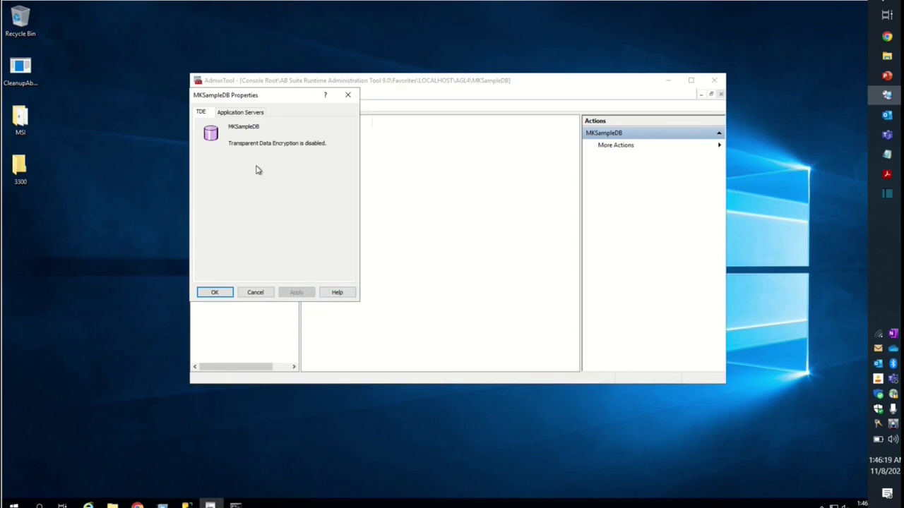
left_click(241, 113)
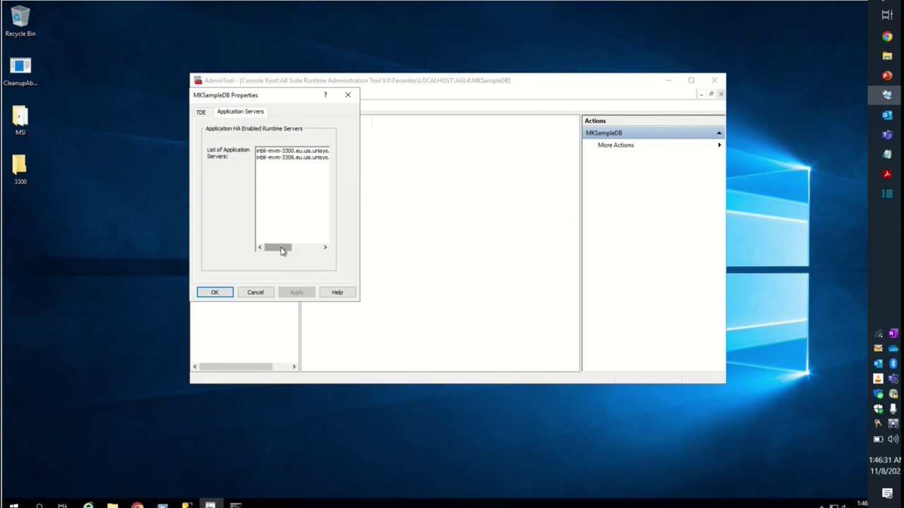
left_click_drag(281, 252, 322, 250)
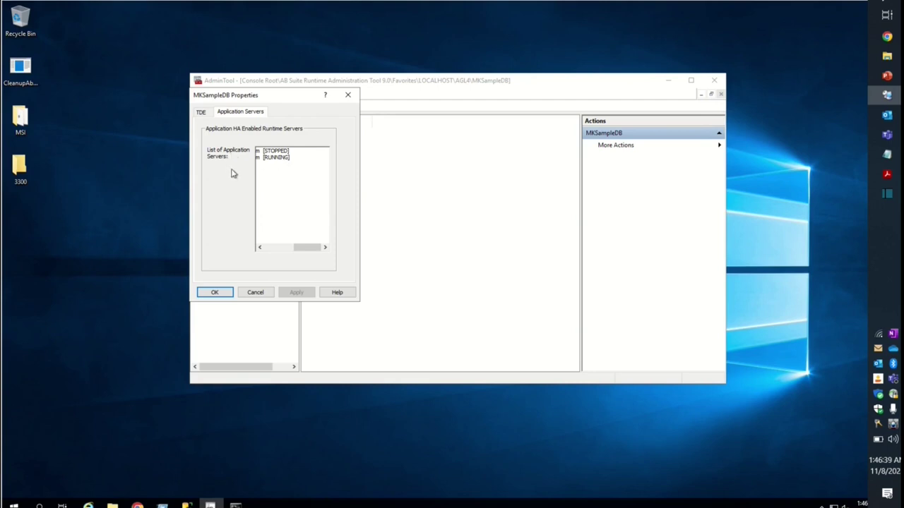
left_click(216, 293)
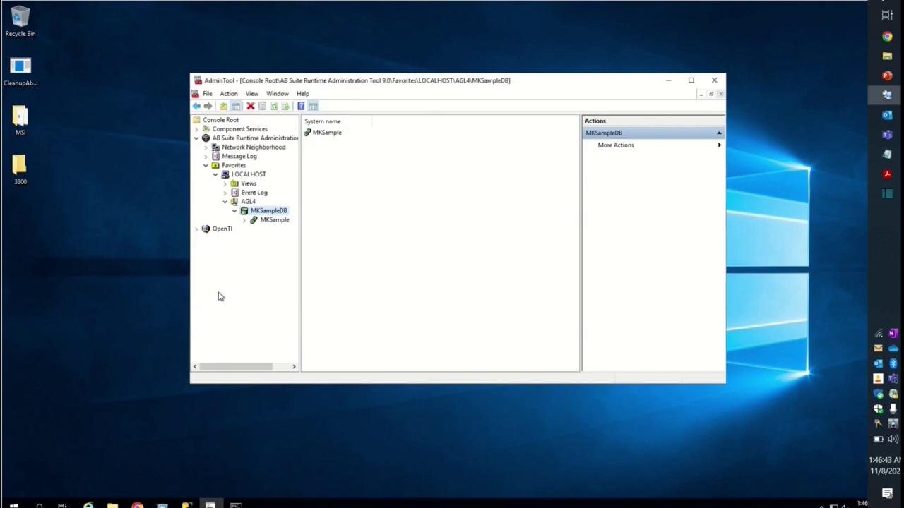